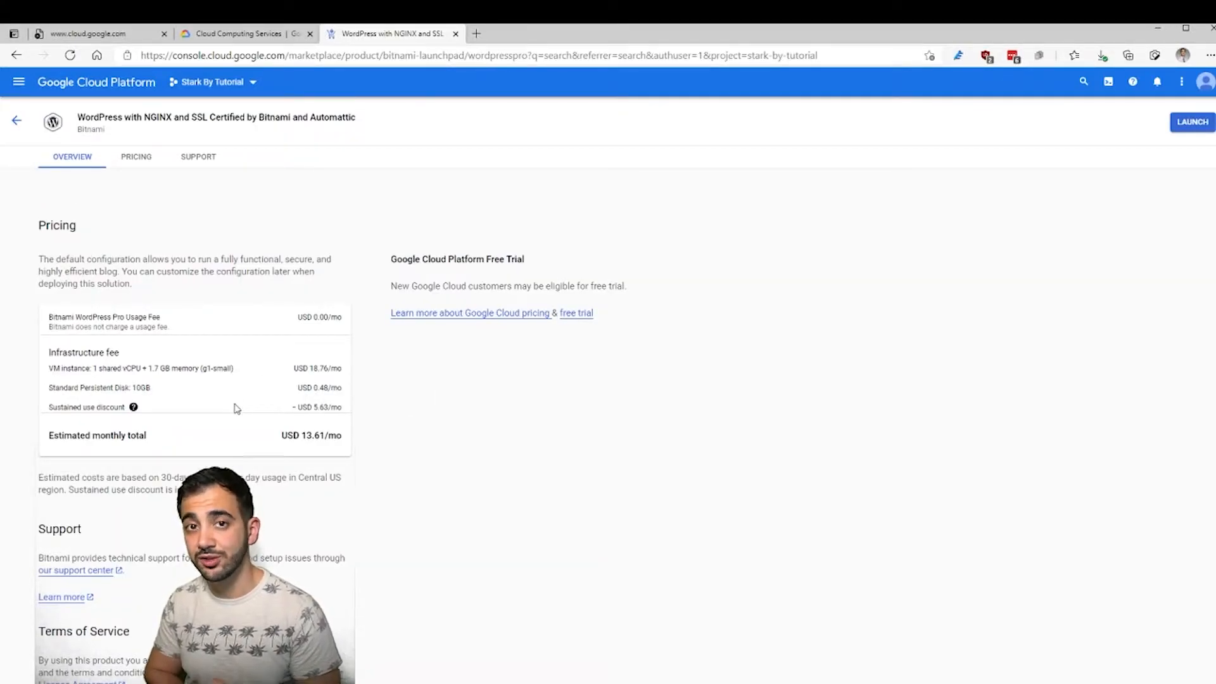
- Scroll to the top of the Bitnami WordPress with NGINX and SSL listing, estimated at USD 13.61/mo
scroll(240, 408, "up", 15)
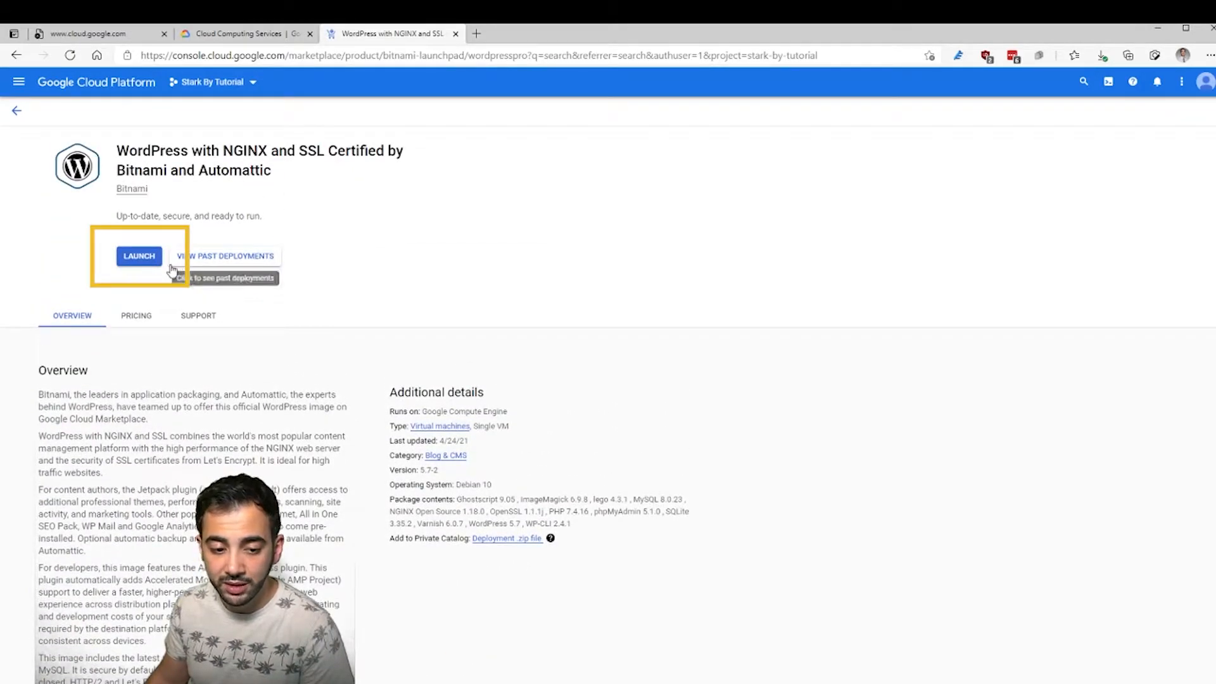
- Launch a new WordPress deployment and replace the default name with starkbydesigntutorial
left_click(142, 258)
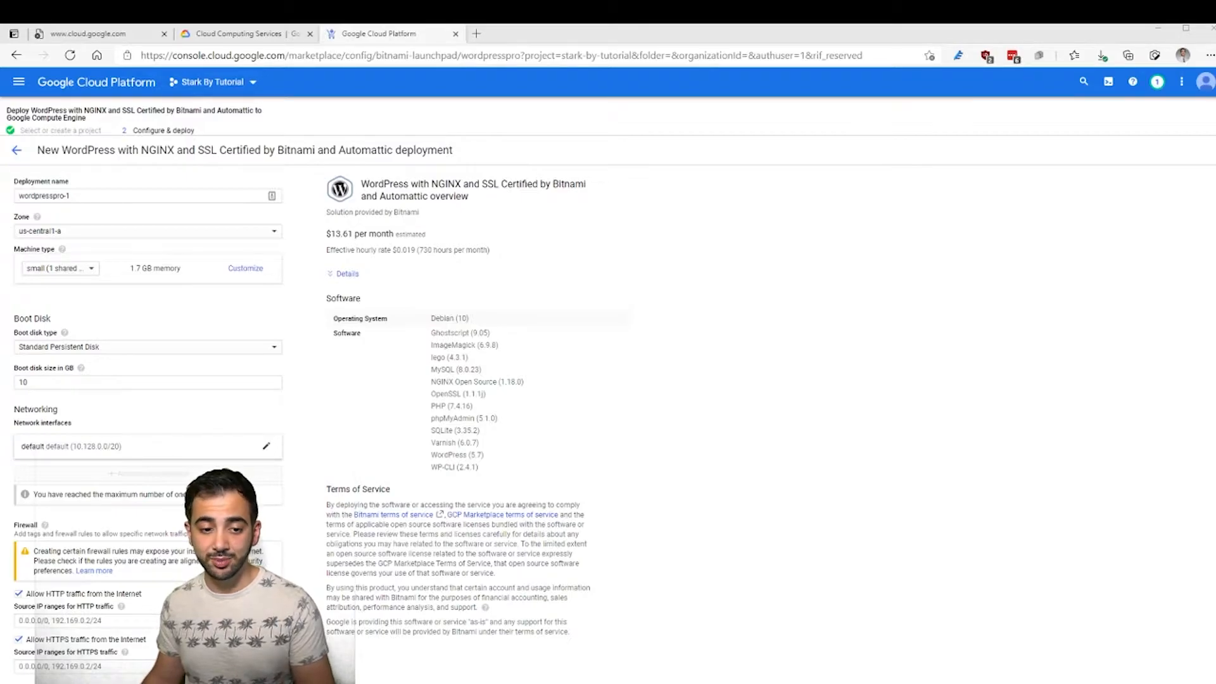
triple_click(44, 196)
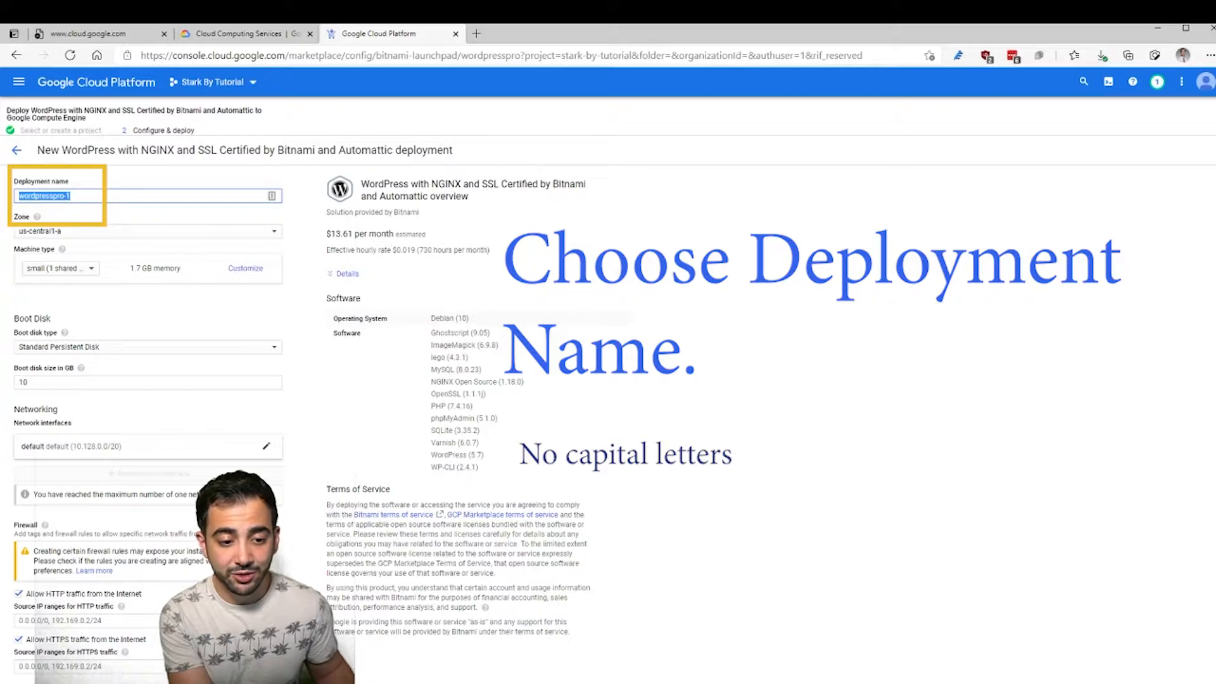
type("starkbydesigntutorial")
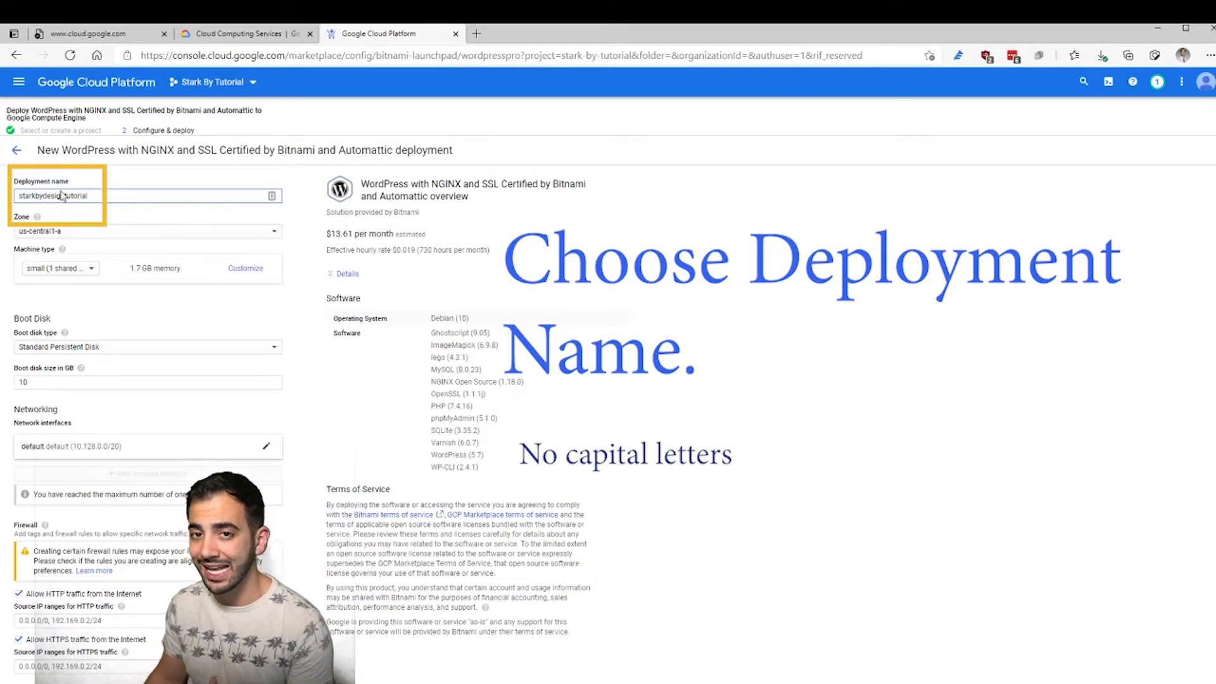
double_click(125, 193)
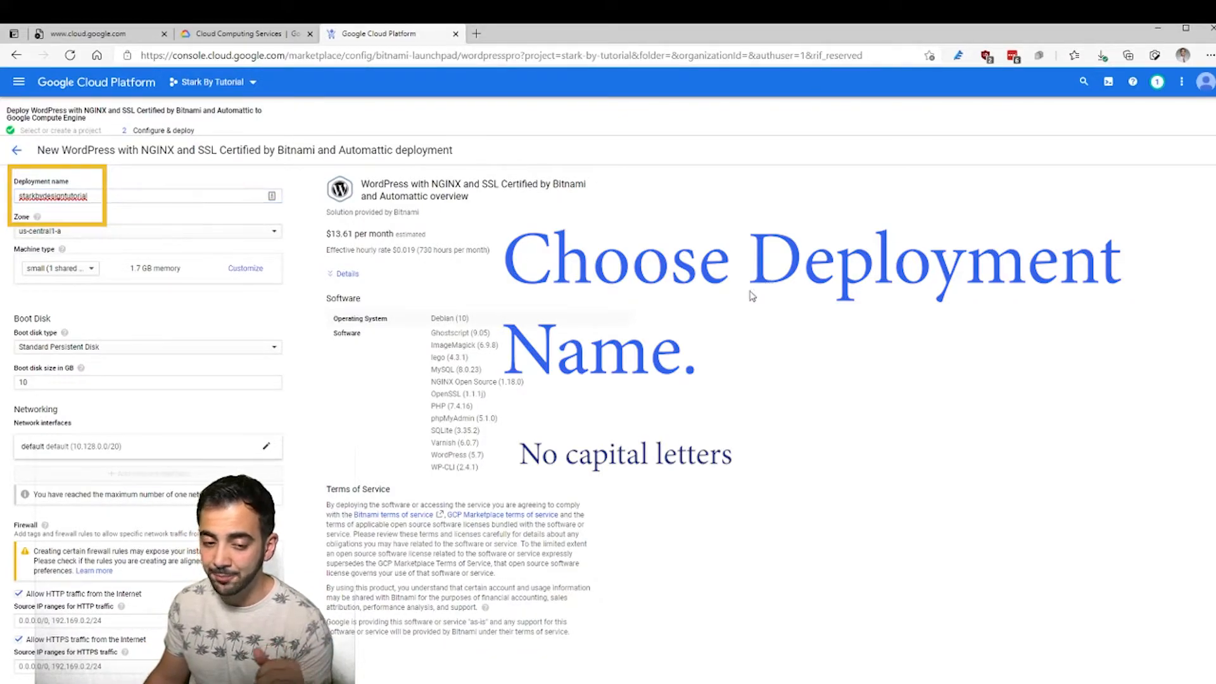
left_click(145, 238)
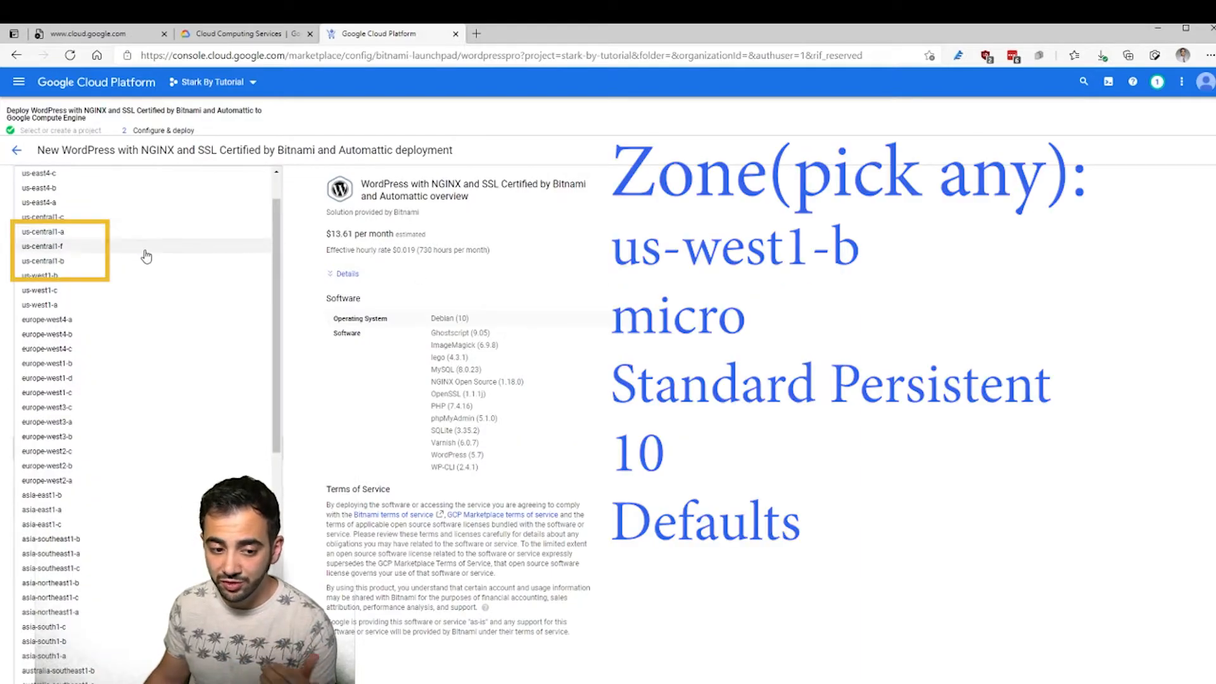
- Put the deployment in zone us-west1-b on a micro machine type, dropping the estimate to $5.13/month
left_click(144, 282)
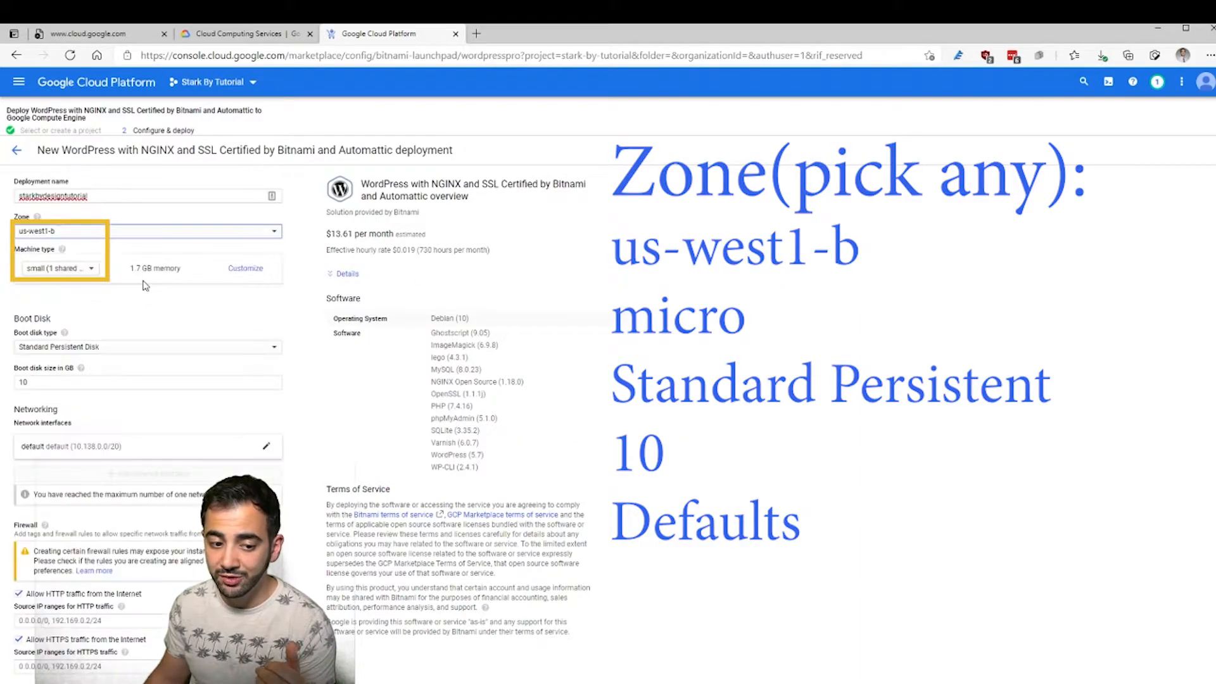
left_click(93, 269)
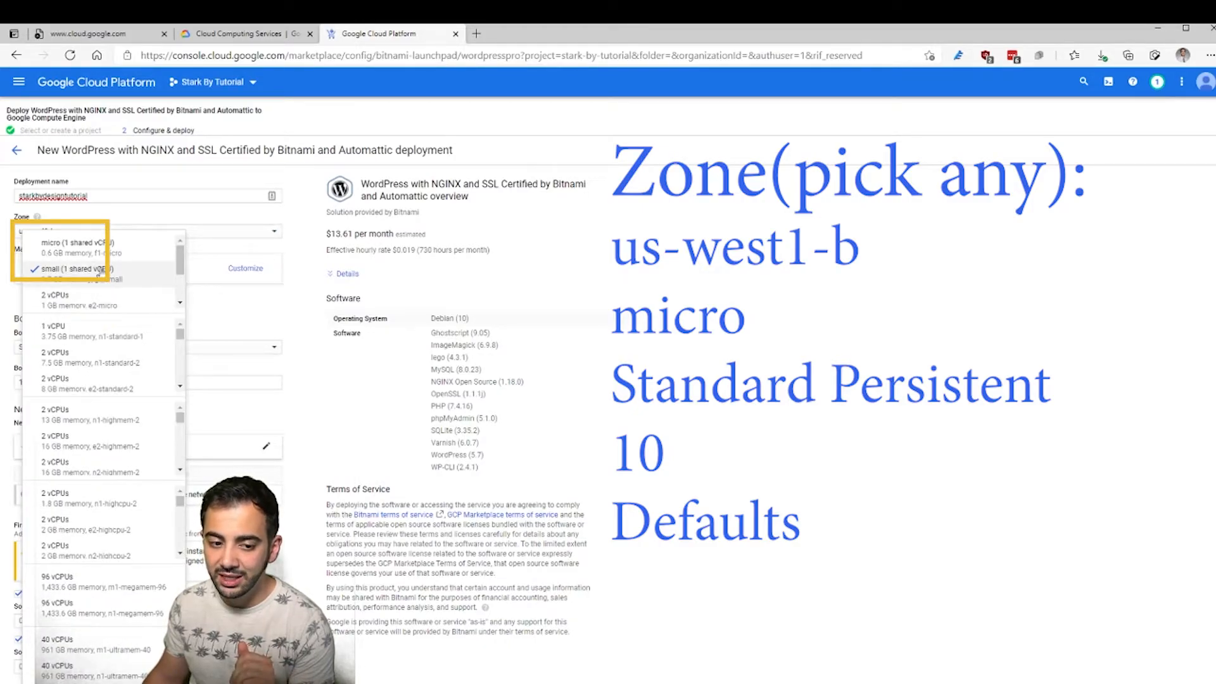
left_click(106, 249)
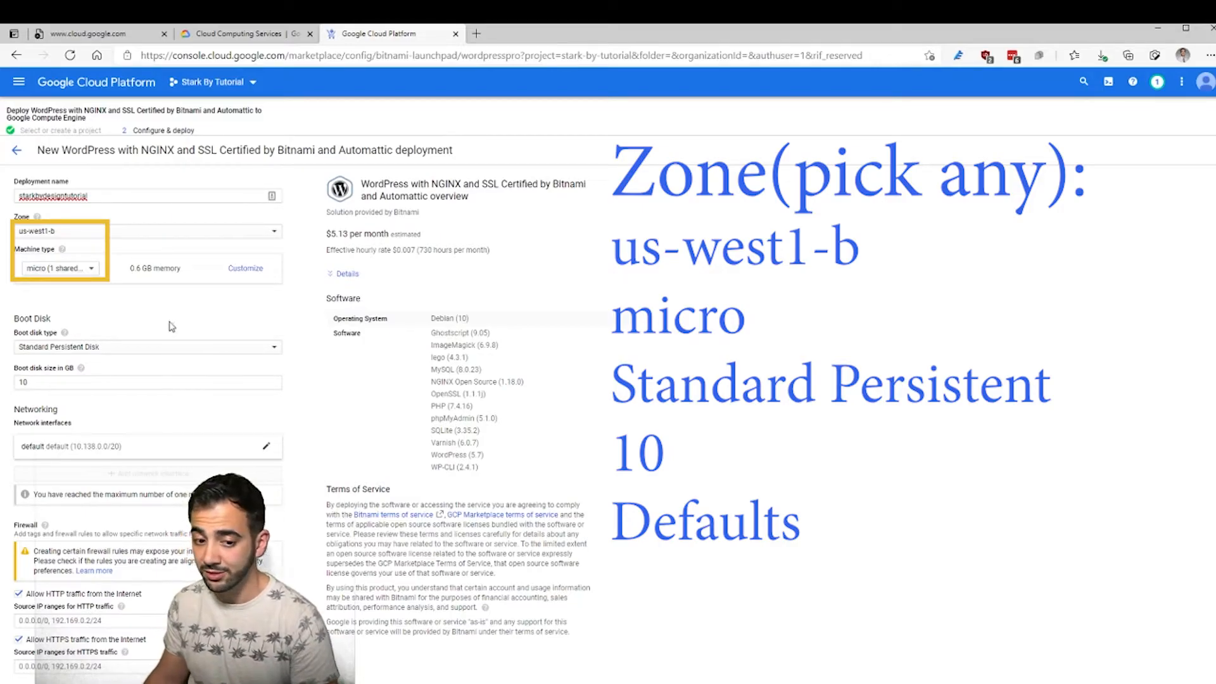
left_click(245, 269)
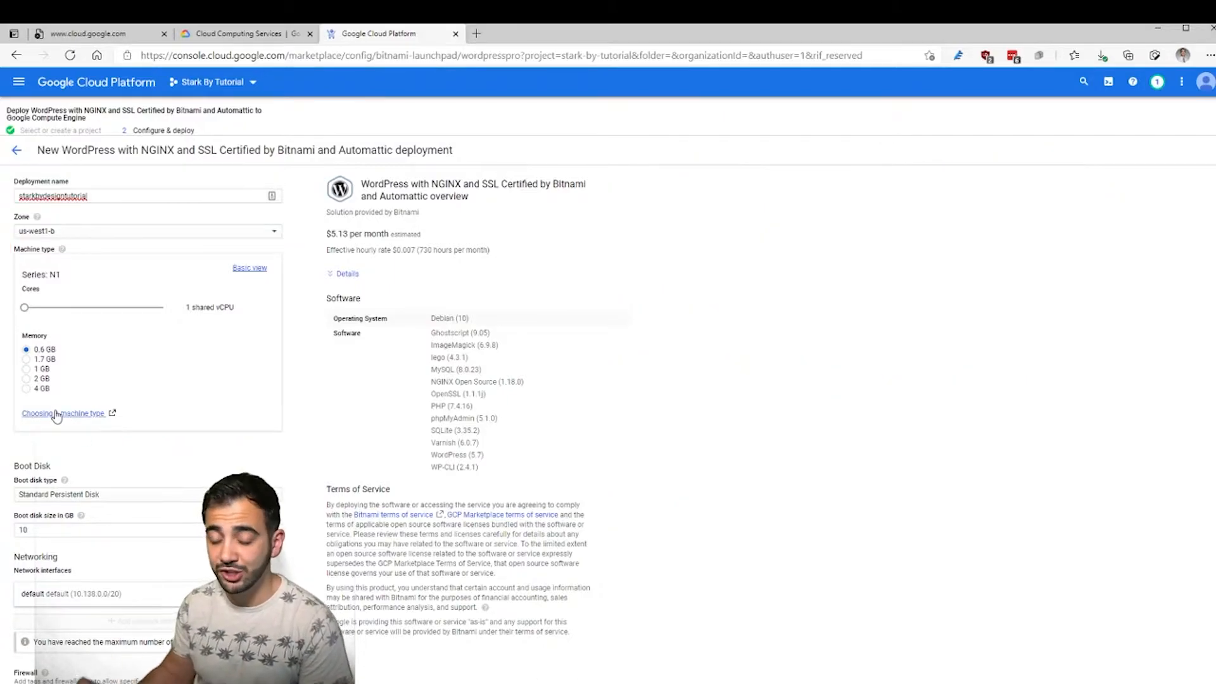
scroll(697, 451, "down", 1)
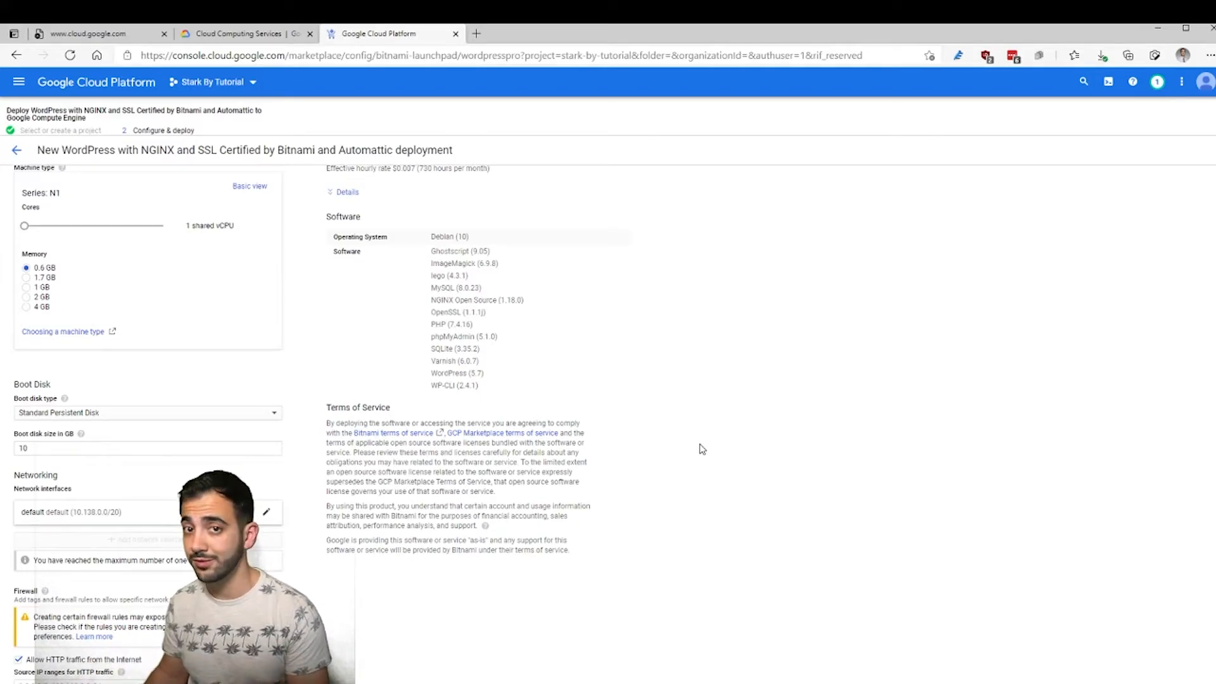
scroll(541, 573, "down", 1)
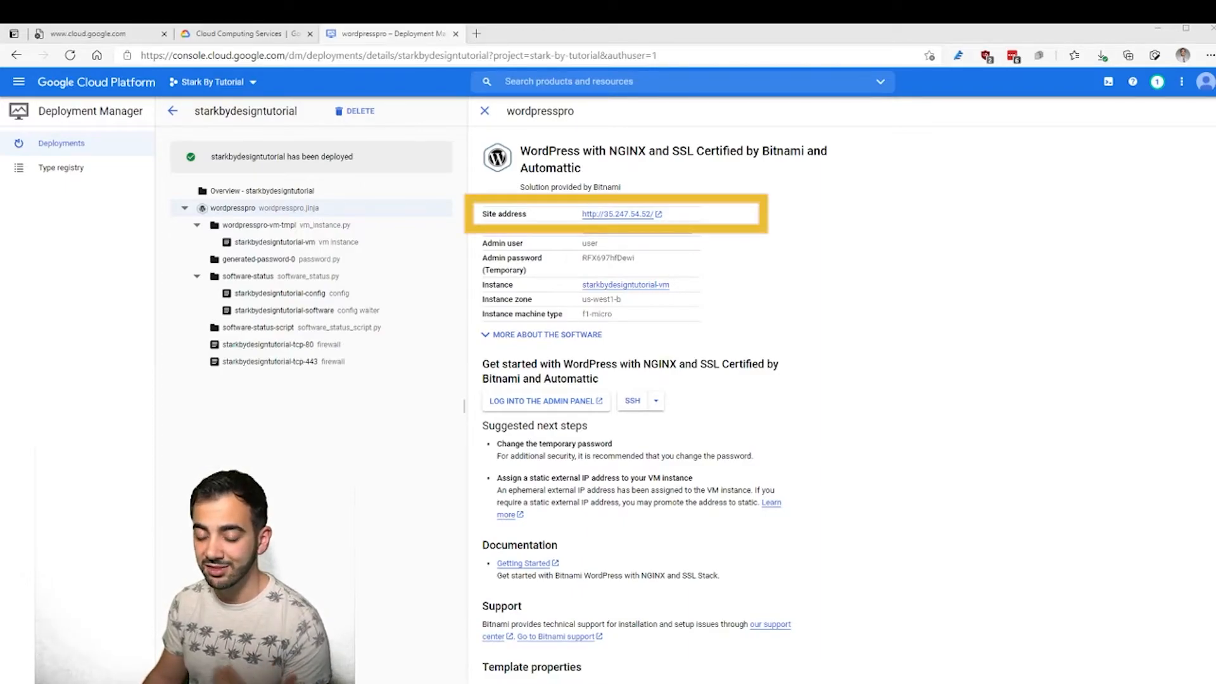
- Open the deployed WordPress site address in its own tab, then go back to the deployment details
left_click(618, 214)
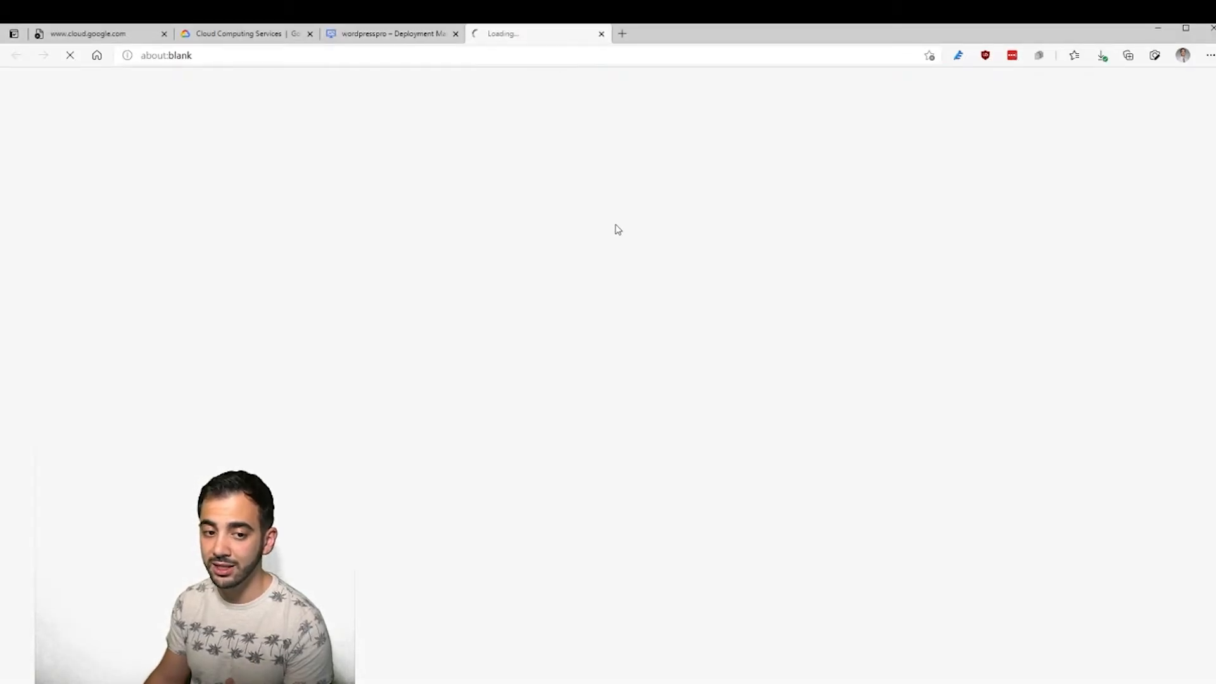
left_click(365, 40)
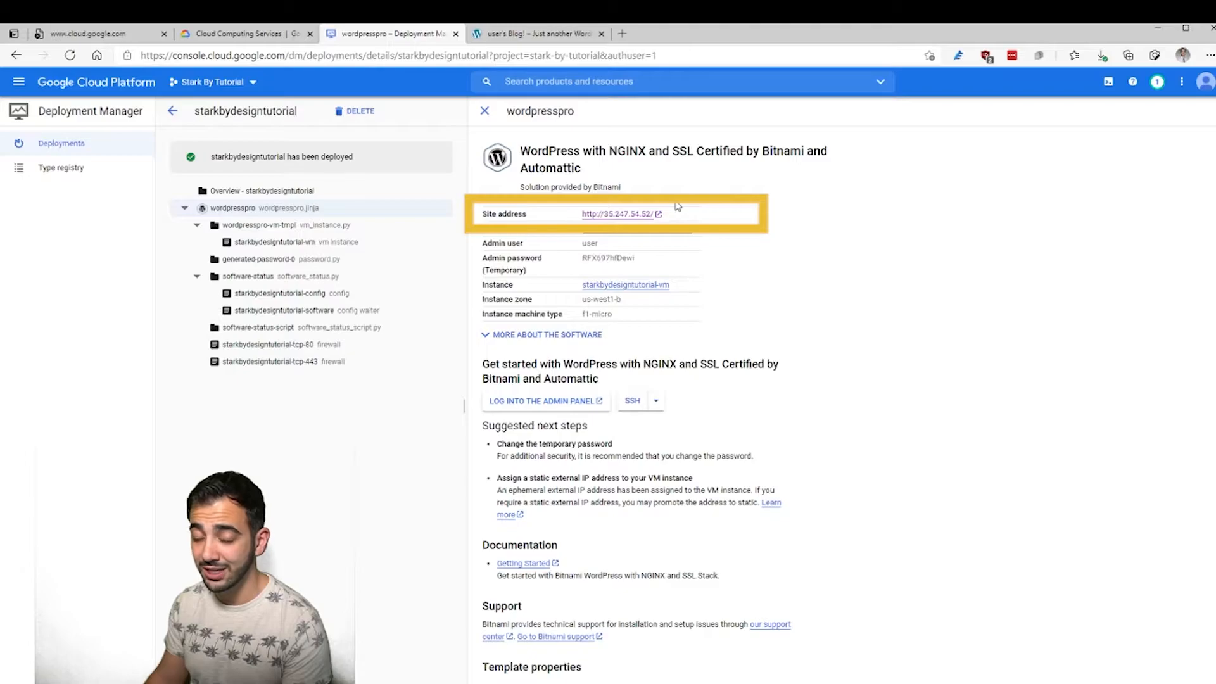
left_click_drag(488, 229, 523, 229)
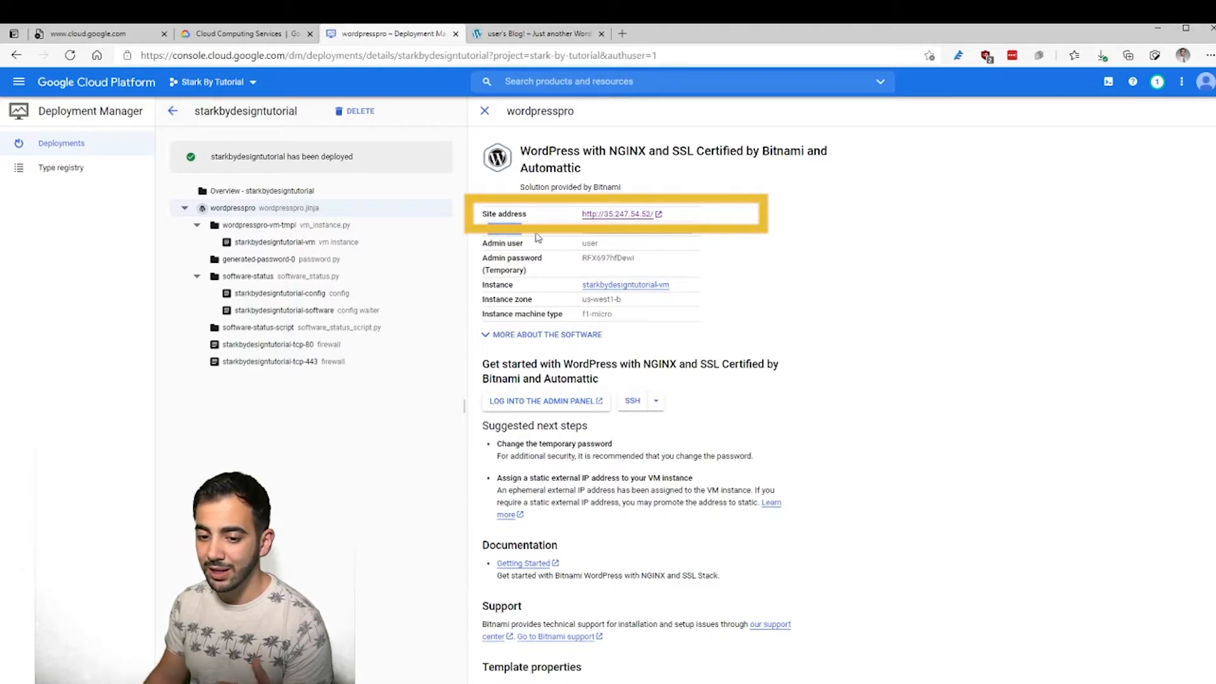
- Look over the new default WordPress blog and go to its admin login page
left_click(521, 35)
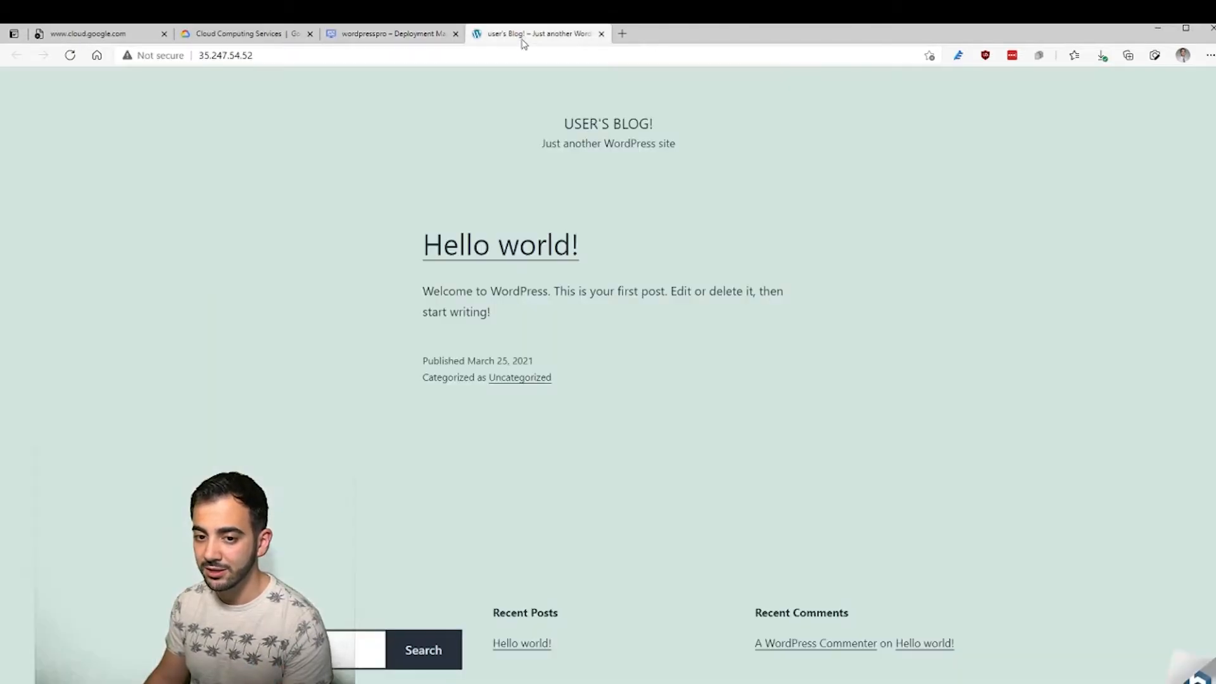
scroll(718, 363, "down", 2)
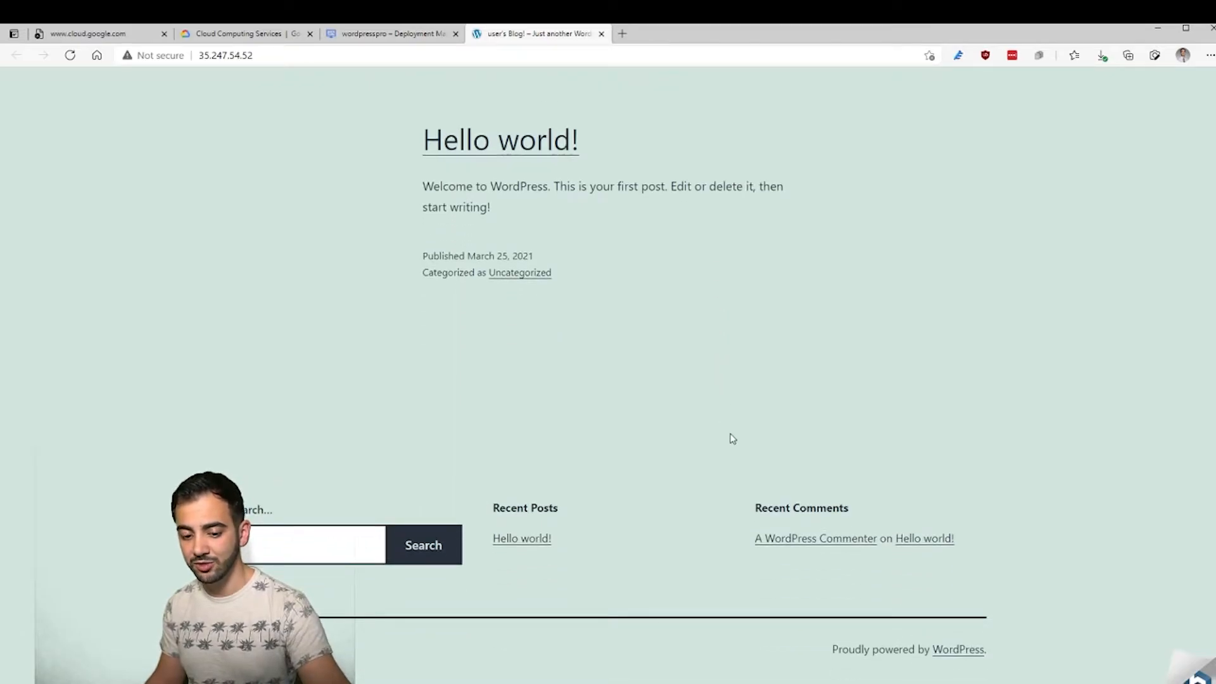
scroll(732, 437, "up", 2)
left_click(392, 34)
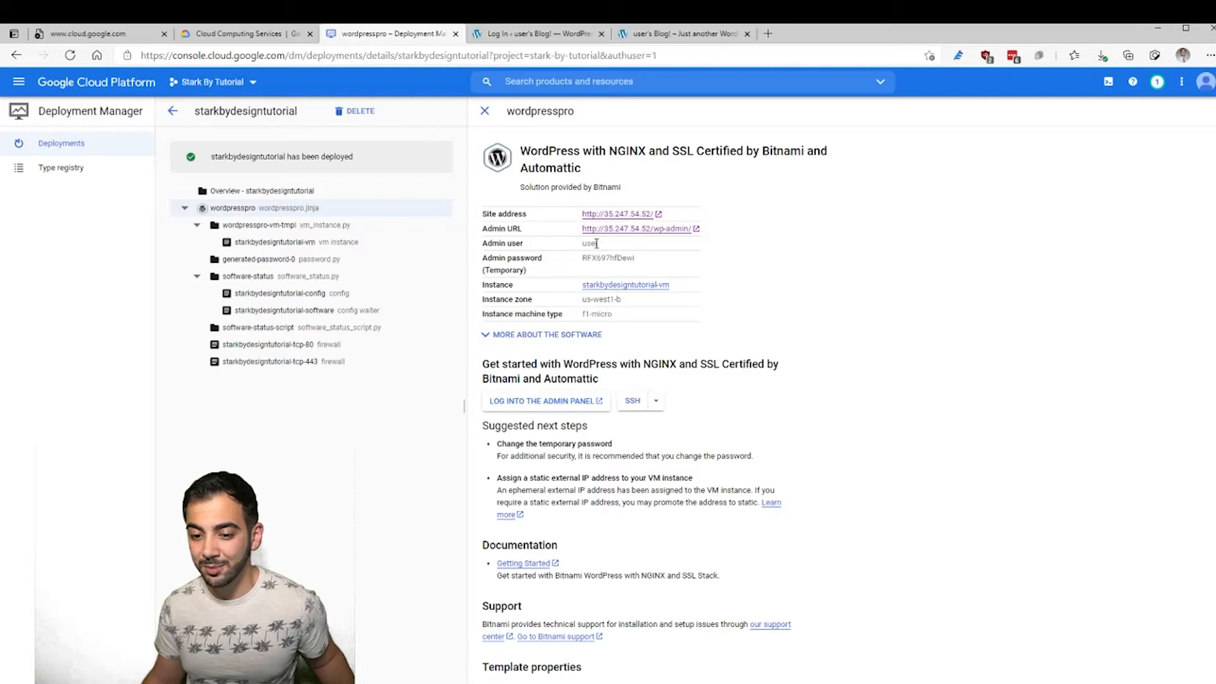
- Log in as 'user' with the temporary password copied from the deployment details
left_click(539, 34)
type("user")
left_click(384, 35)
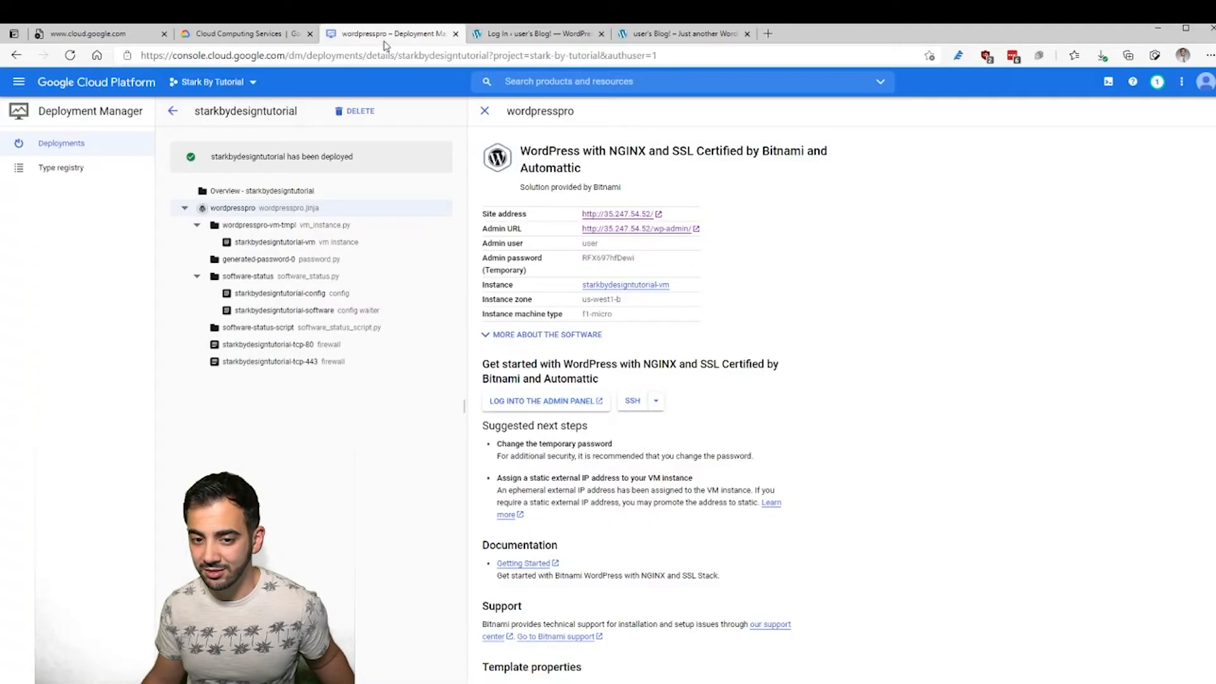
double_click(601, 257)
left_click(539, 38)
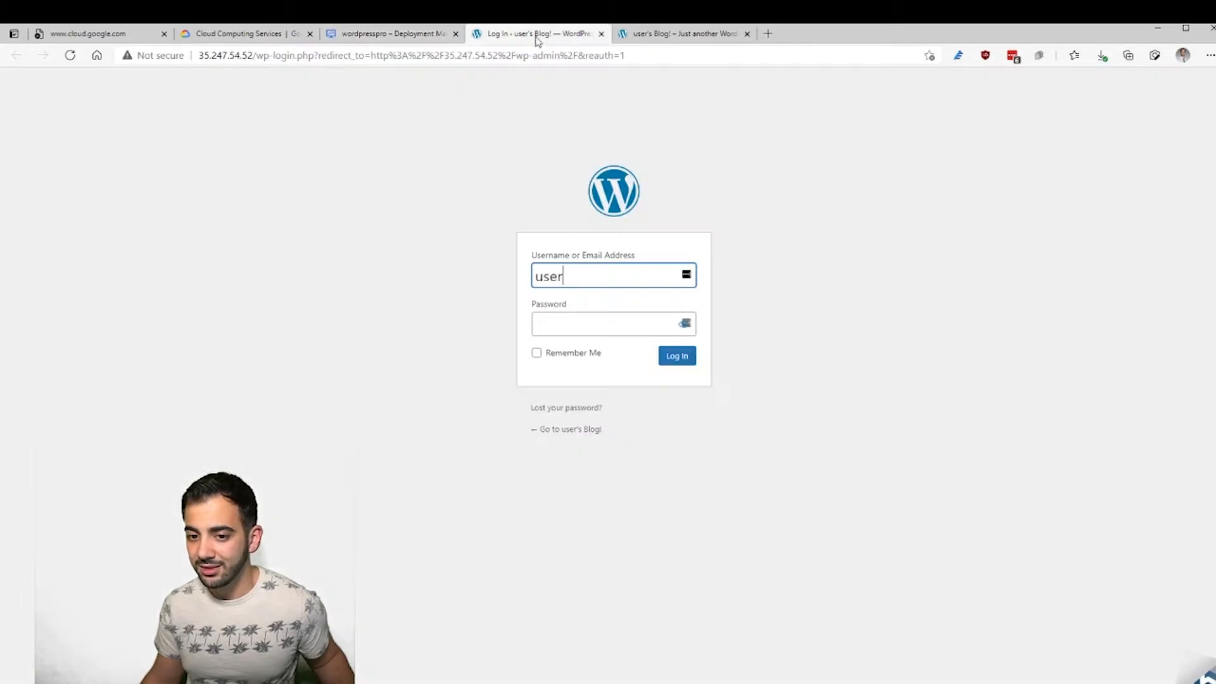
left_click(634, 323)
key("ctrl+v")
left_click(676, 366)
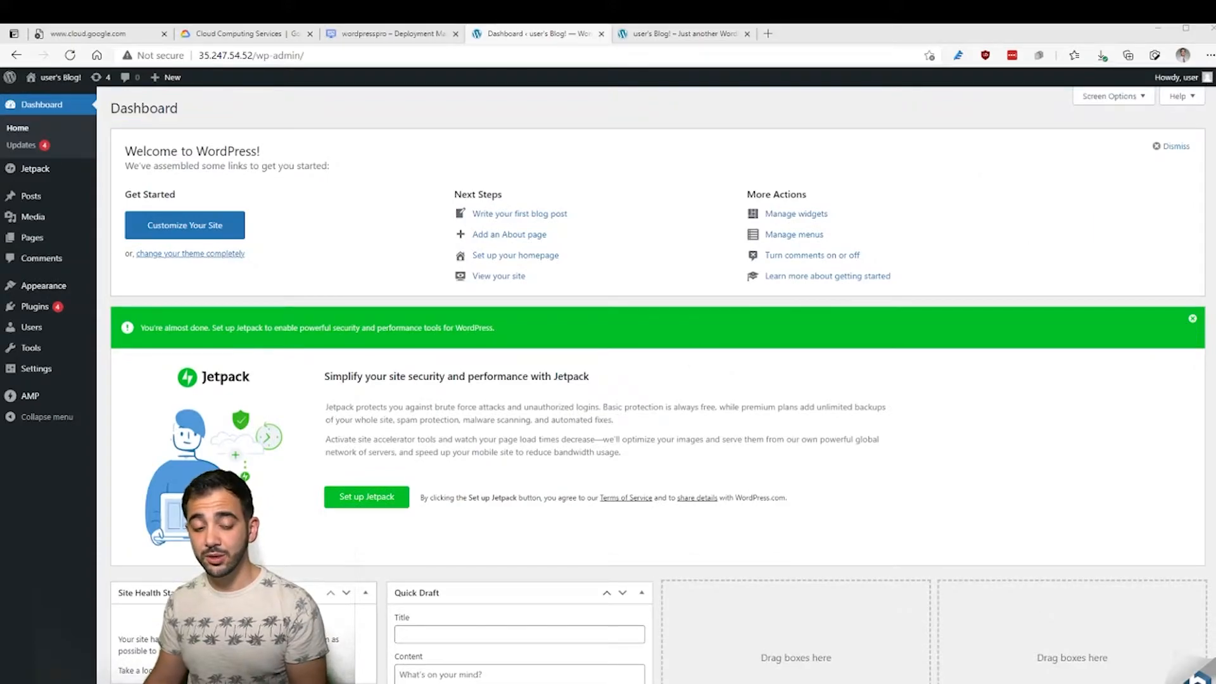
- Open the admin user's profile for editing from the All Users list
mouse_move(31, 327)
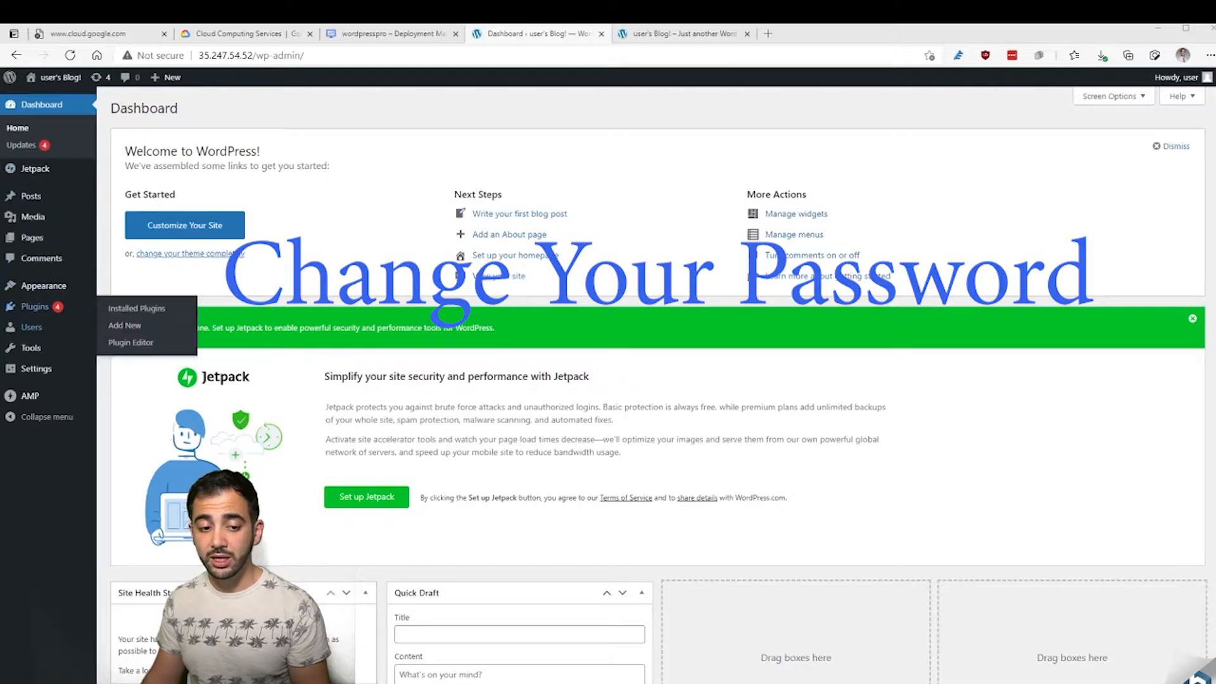
left_click(123, 330)
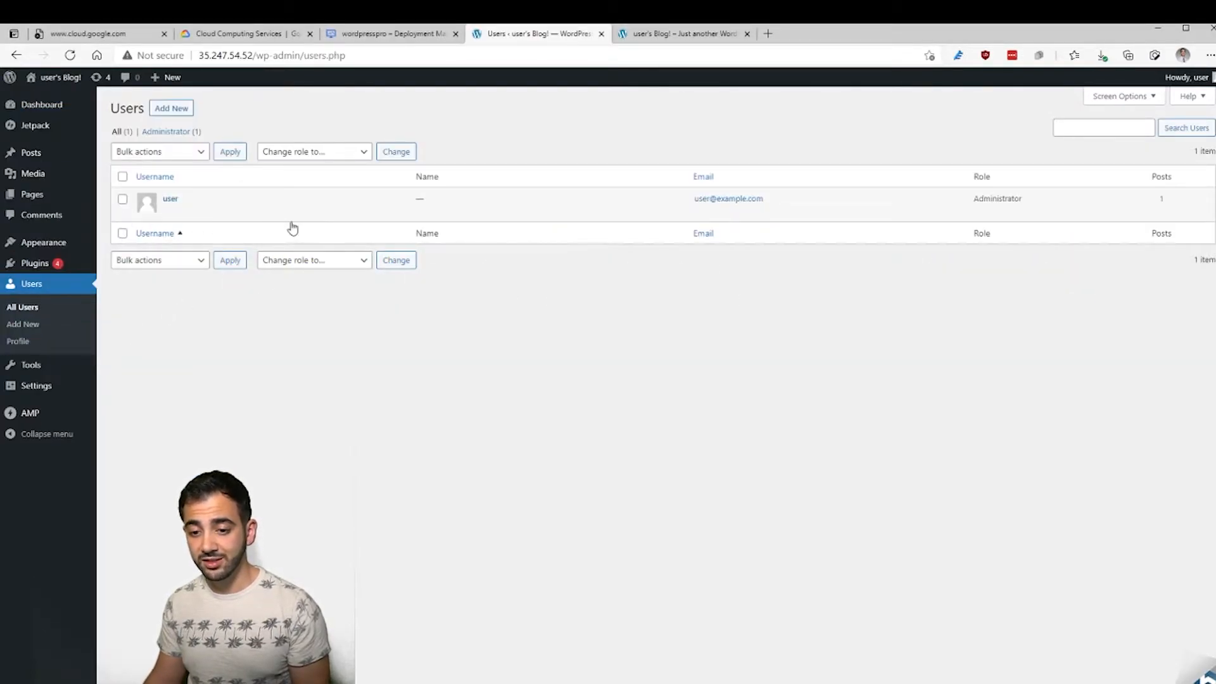
left_click(169, 212)
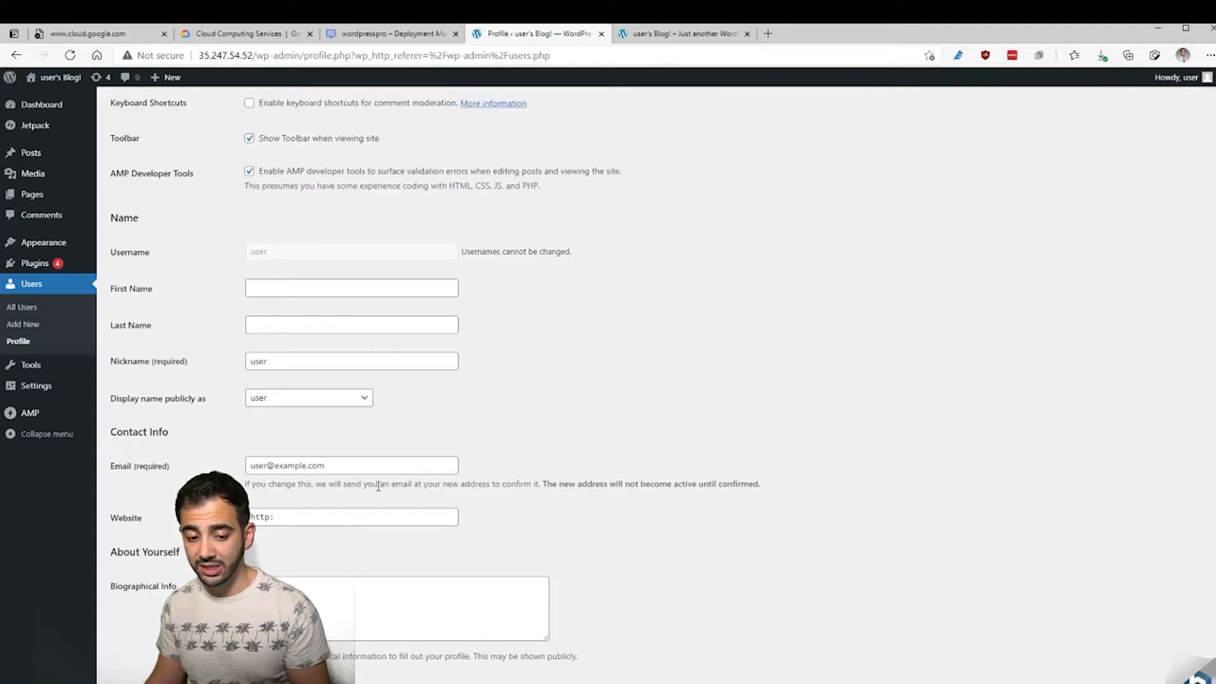
scroll(378, 486, "down", 4)
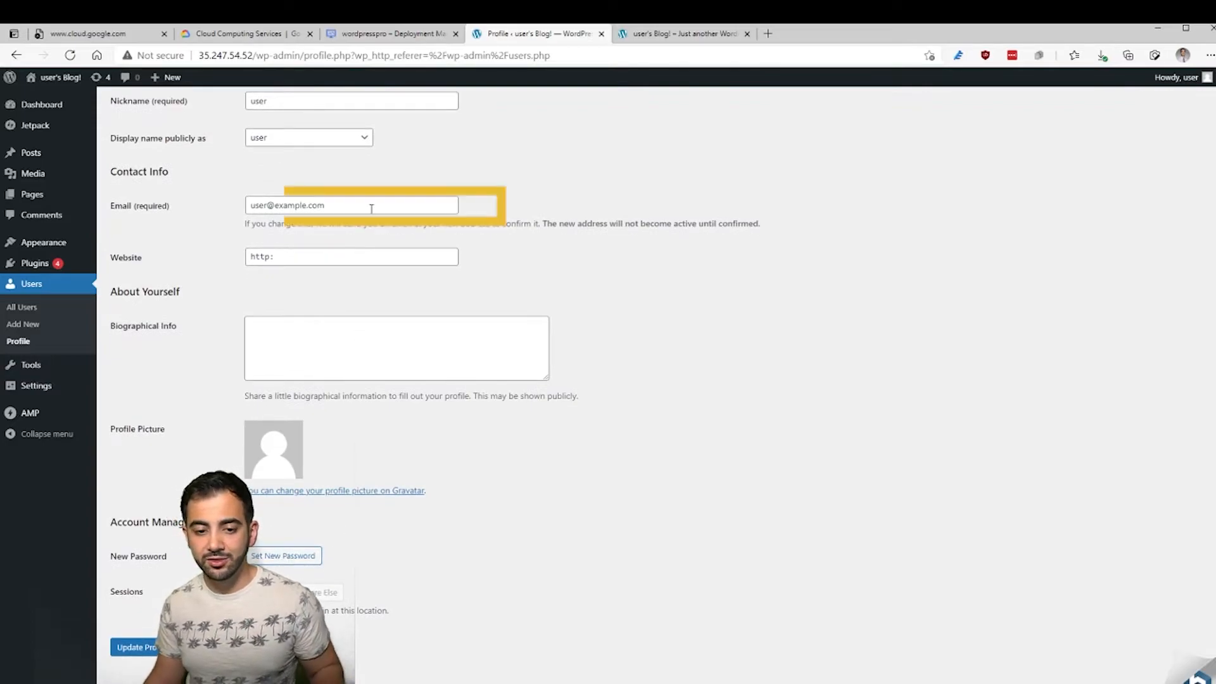
left_click_drag(371, 206, 244, 206)
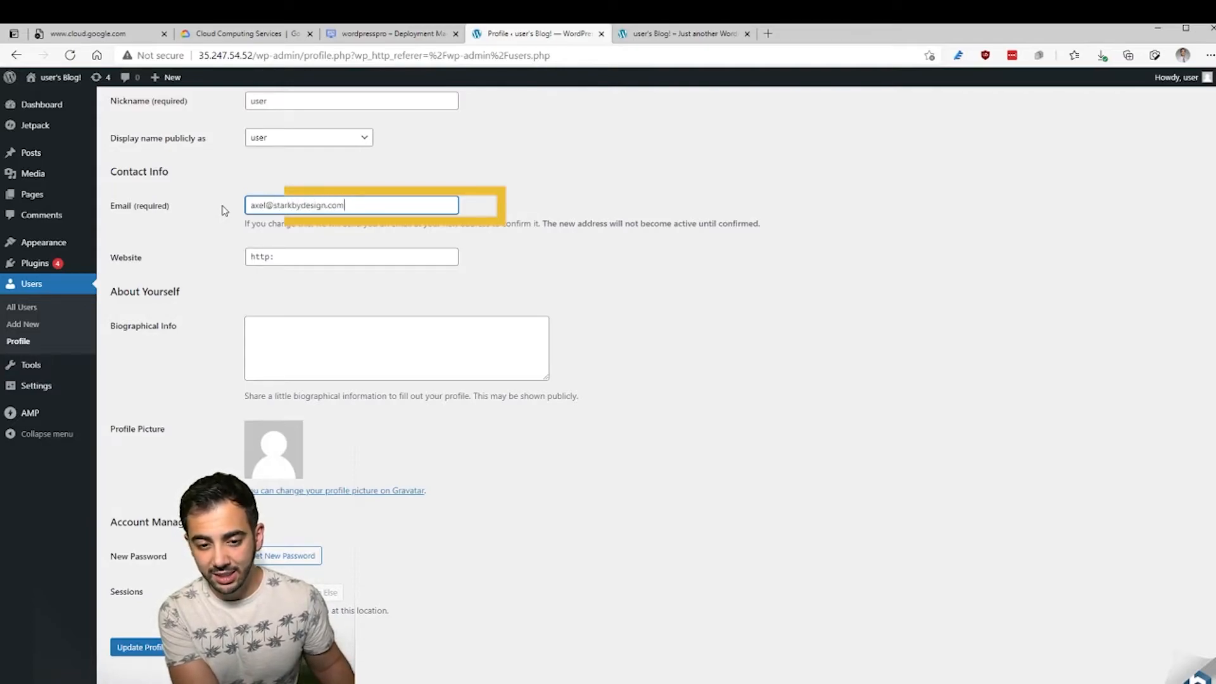
key("Tab")
type("h")
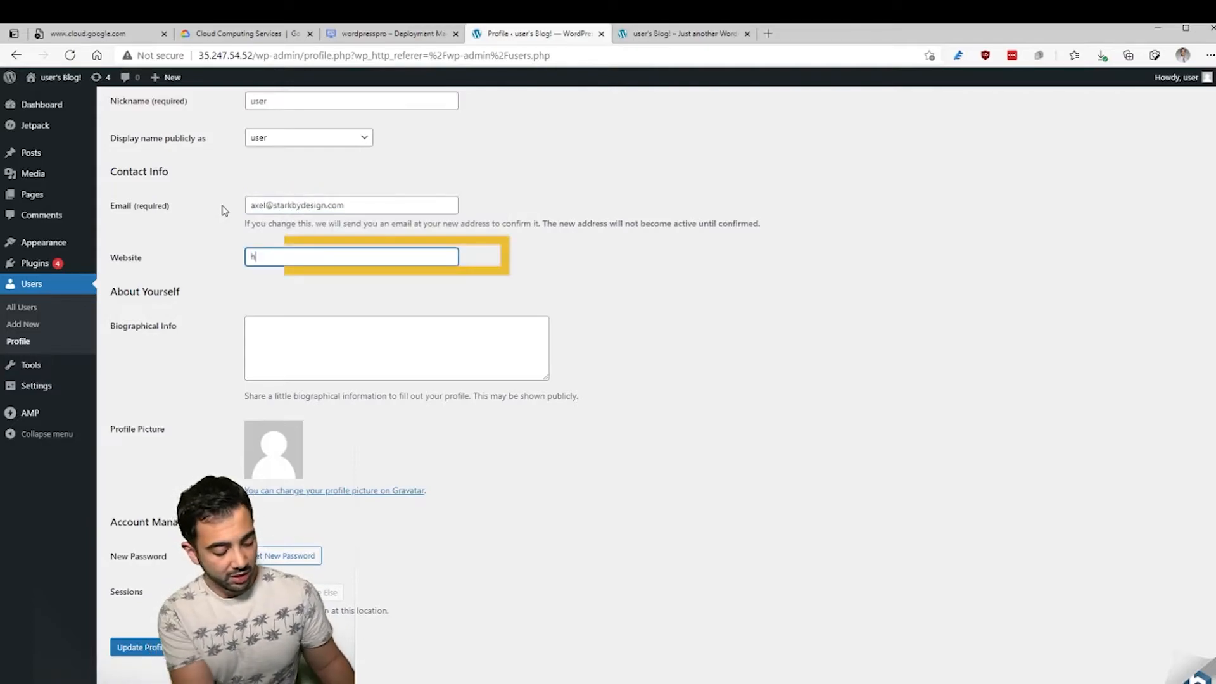
type("ttps://www.starkbydesign.com")
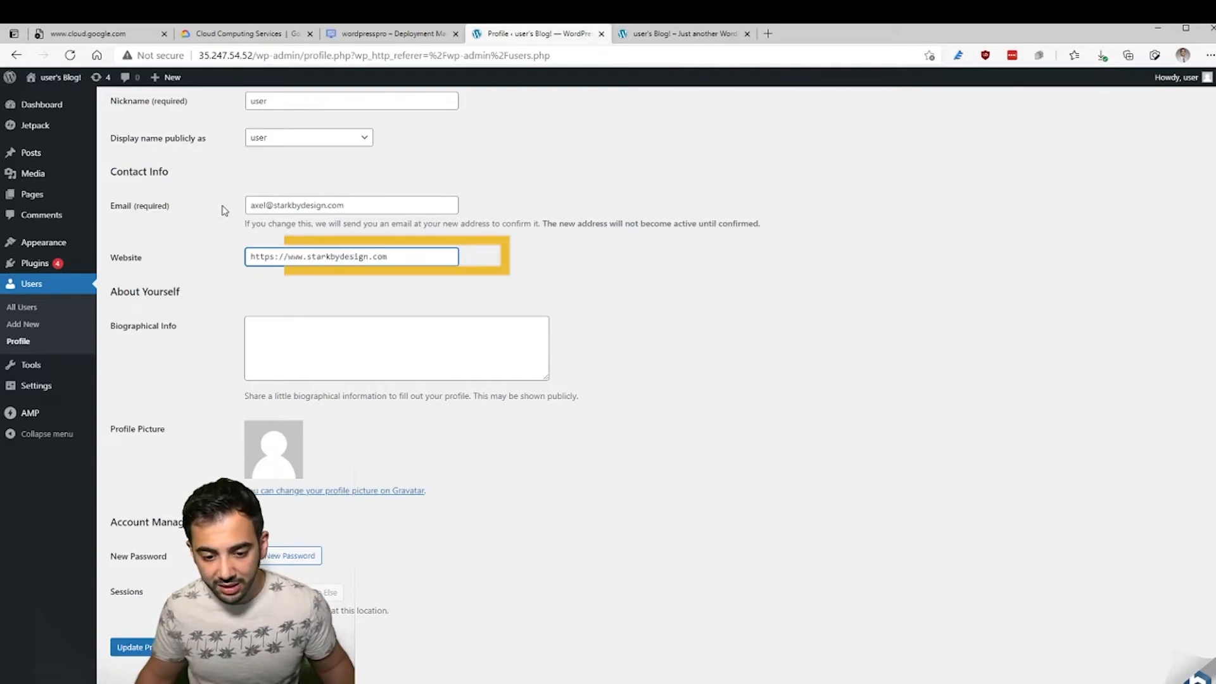
left_click(302, 562)
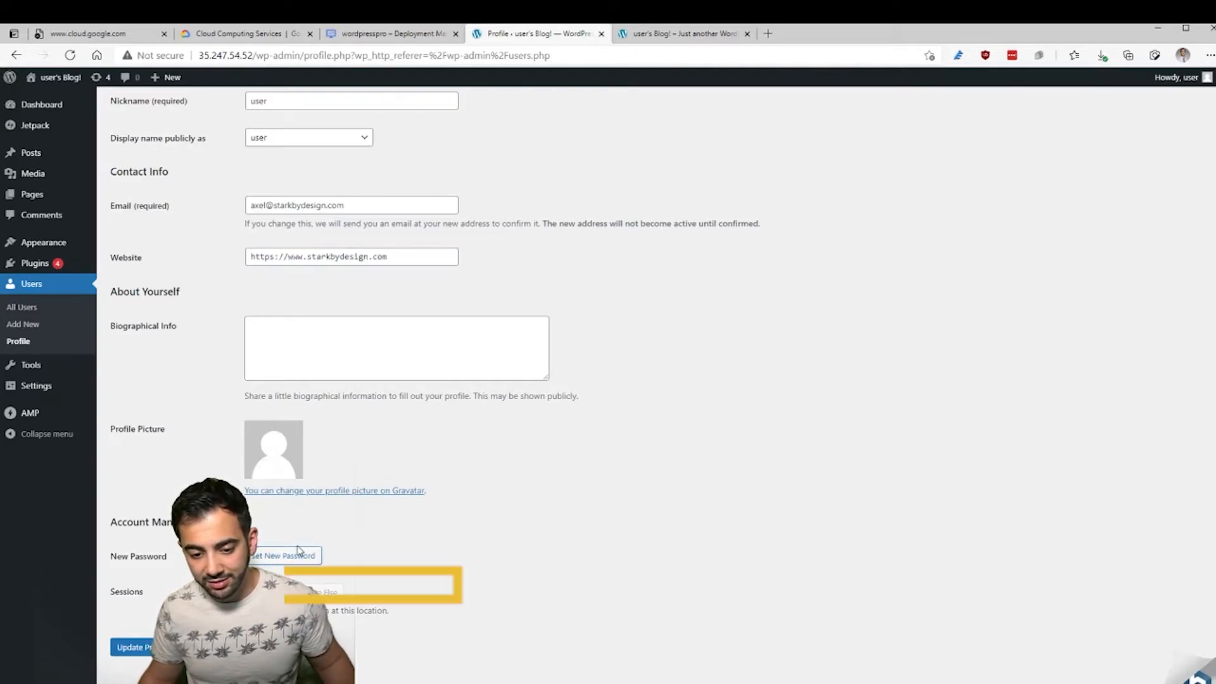
- Copy the generated strong password and save the profile with it
left_click_drag(383, 583, 254, 582)
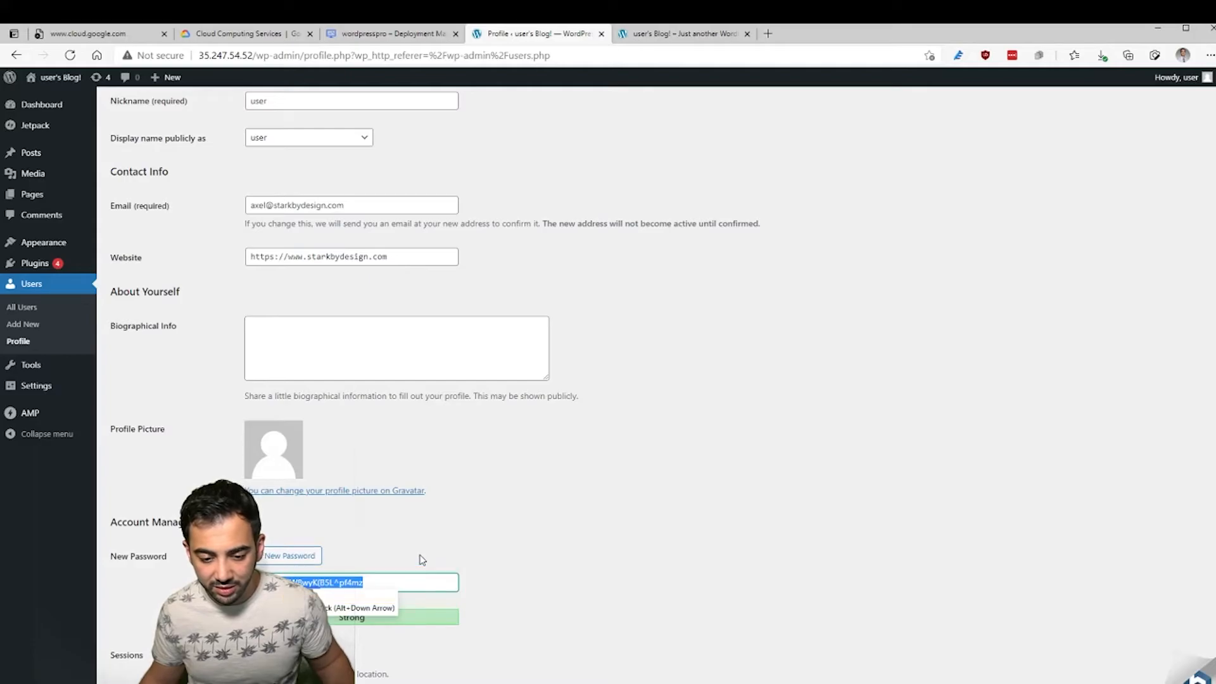
left_click(534, 563)
scroll(557, 595, "down", 1)
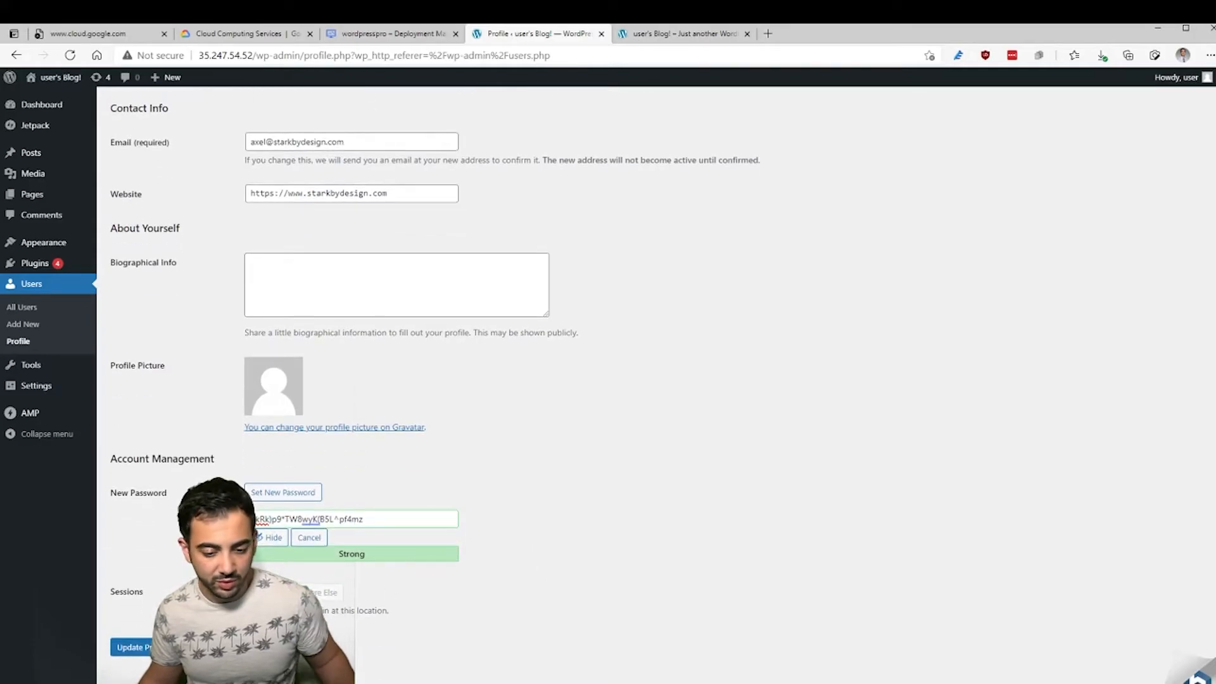
left_click(131, 647)
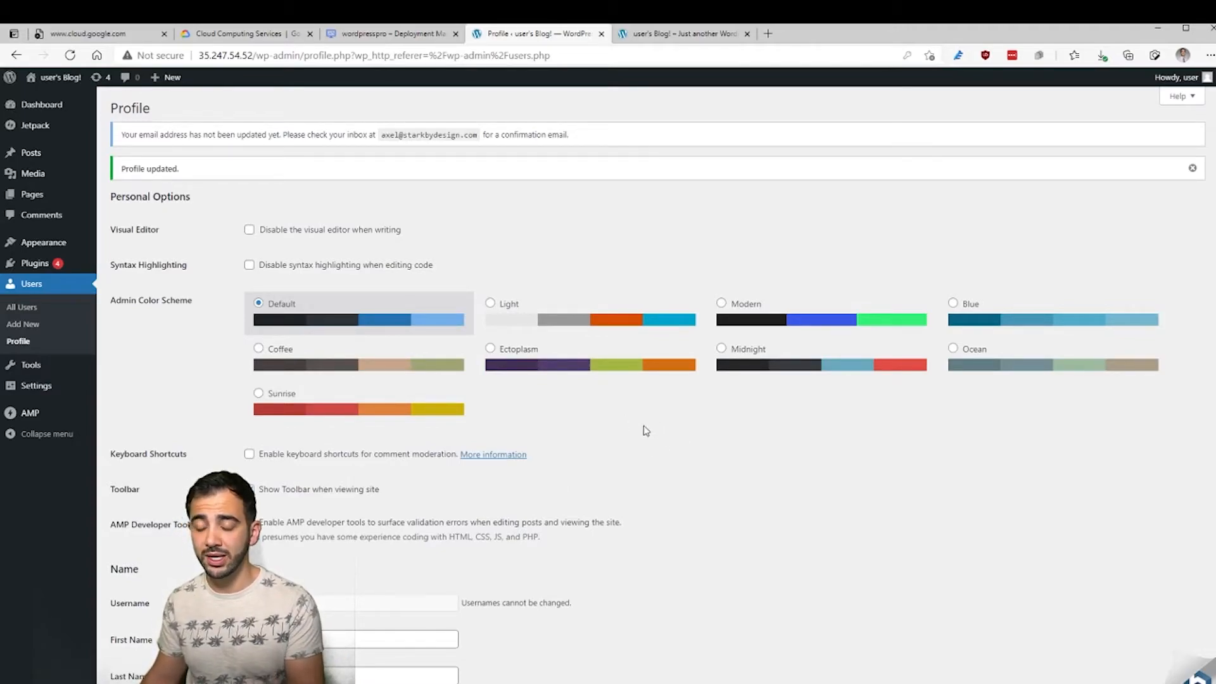
- Log out, log back in as 'user' with the new password, and save the login in LastPass
mouse_move(1162, 84)
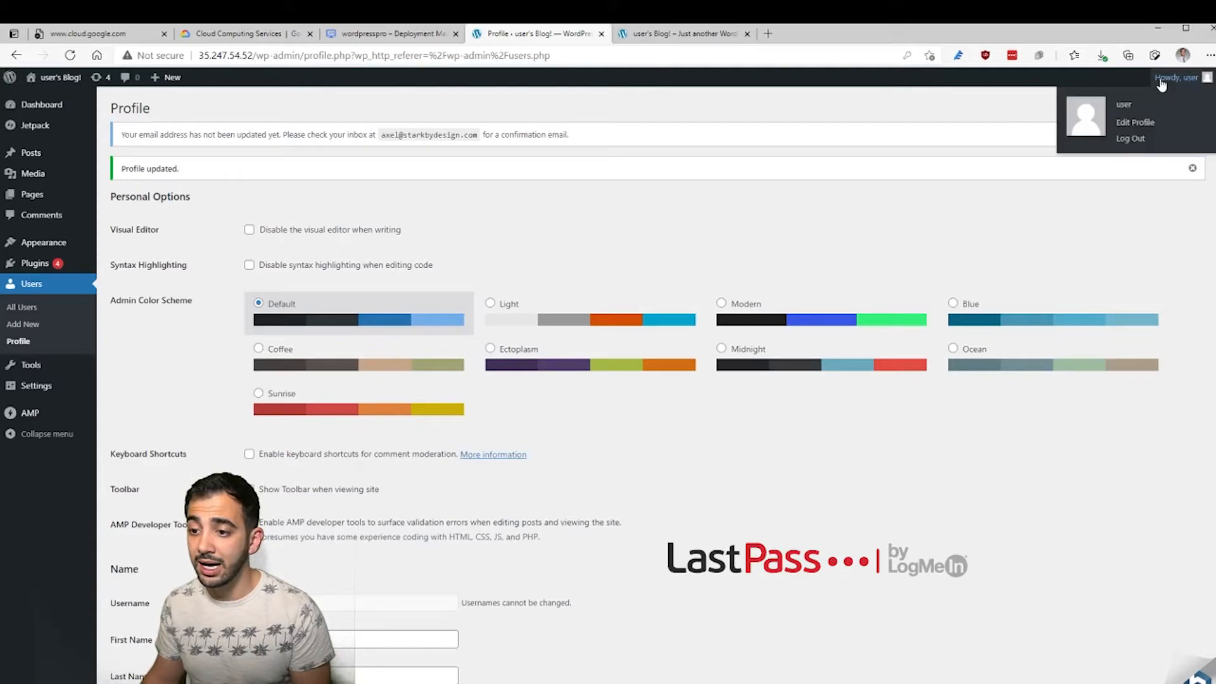
left_click(1133, 140)
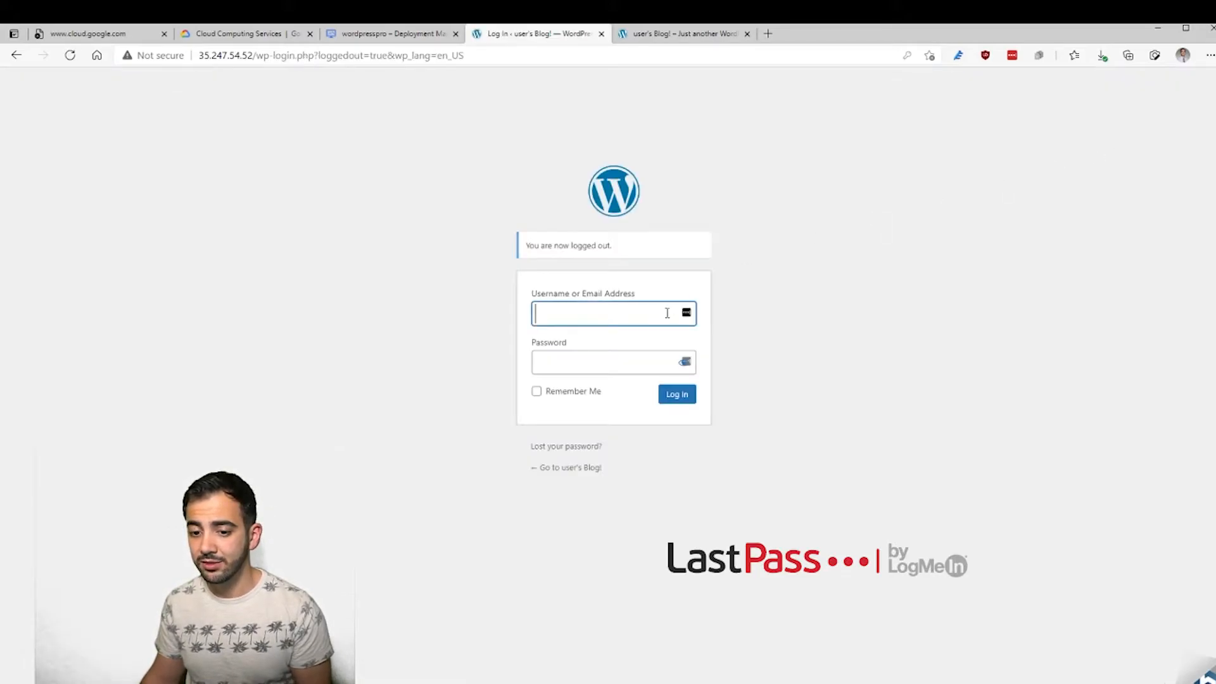
type("user")
key("Tab")
key("ctrl+v")
key("Return")
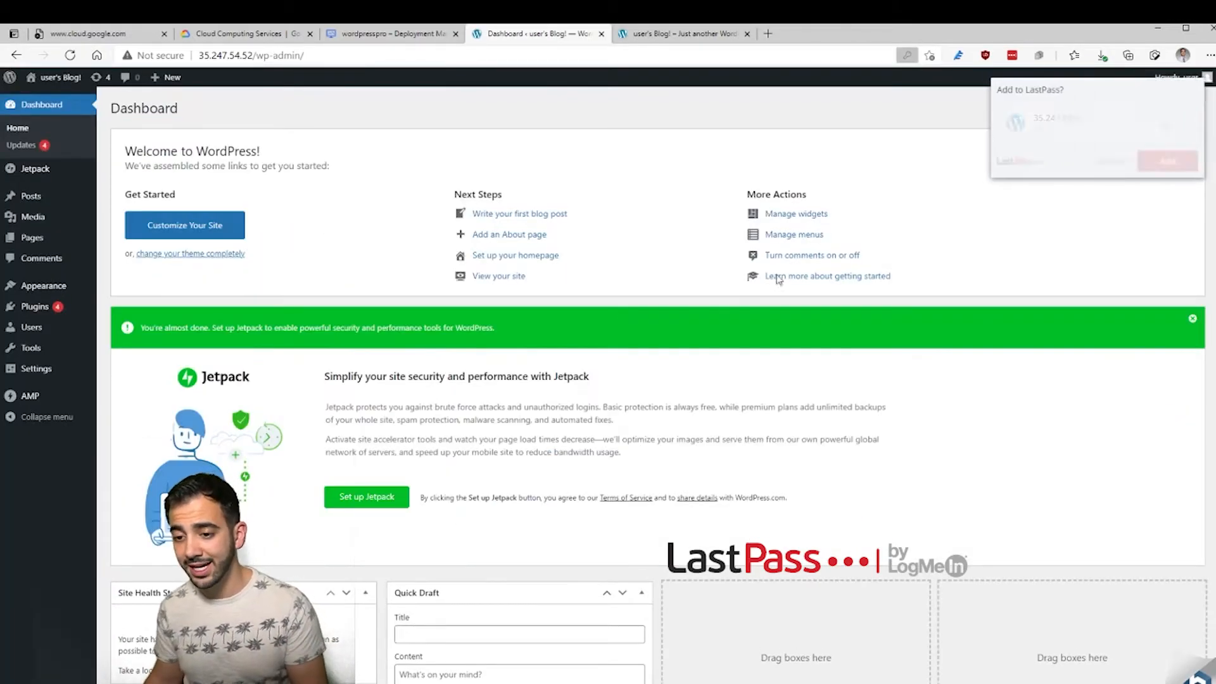
left_click(1173, 161)
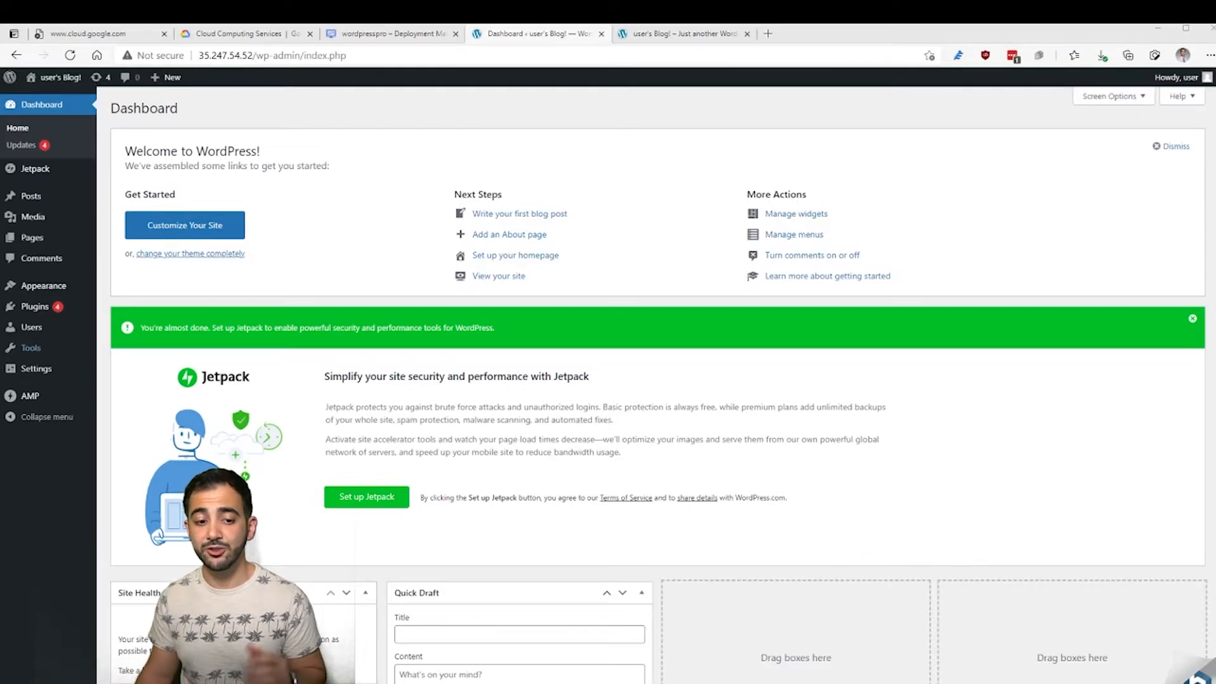
left_click(35, 306)
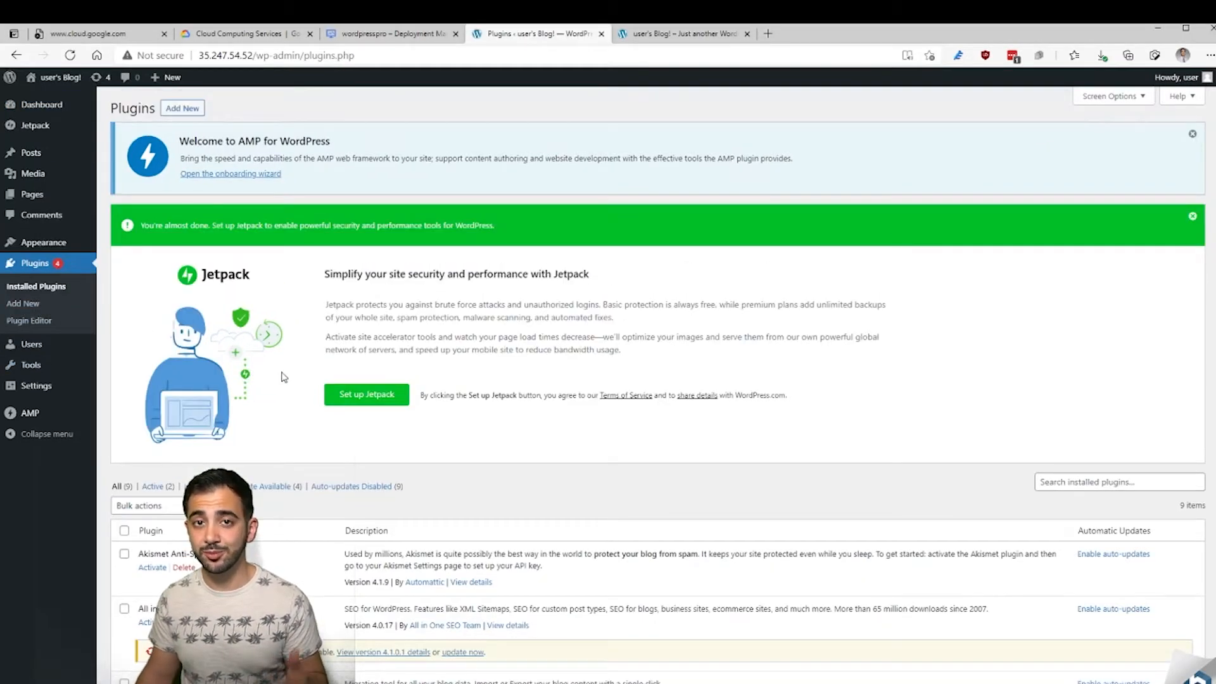
- Scroll through the 9 installed plugins, including AMP, Jetpack and All in One SEO
scroll(660, 422, "down", 3)
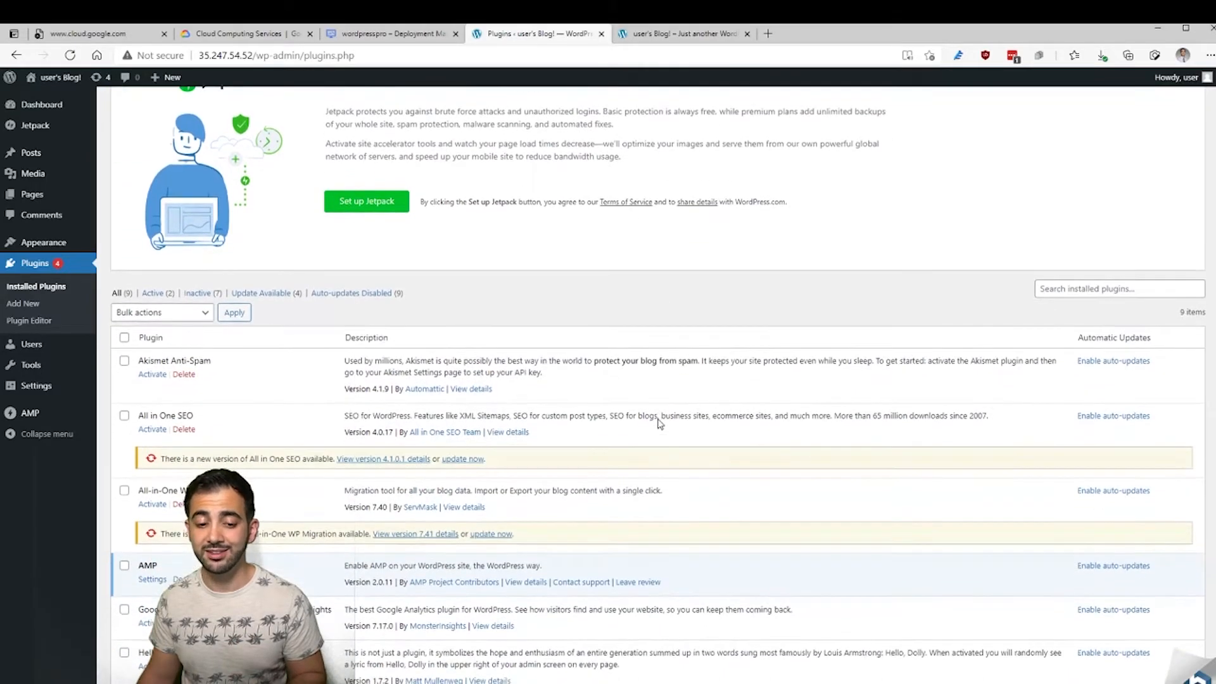
scroll(654, 422, "down", 2)
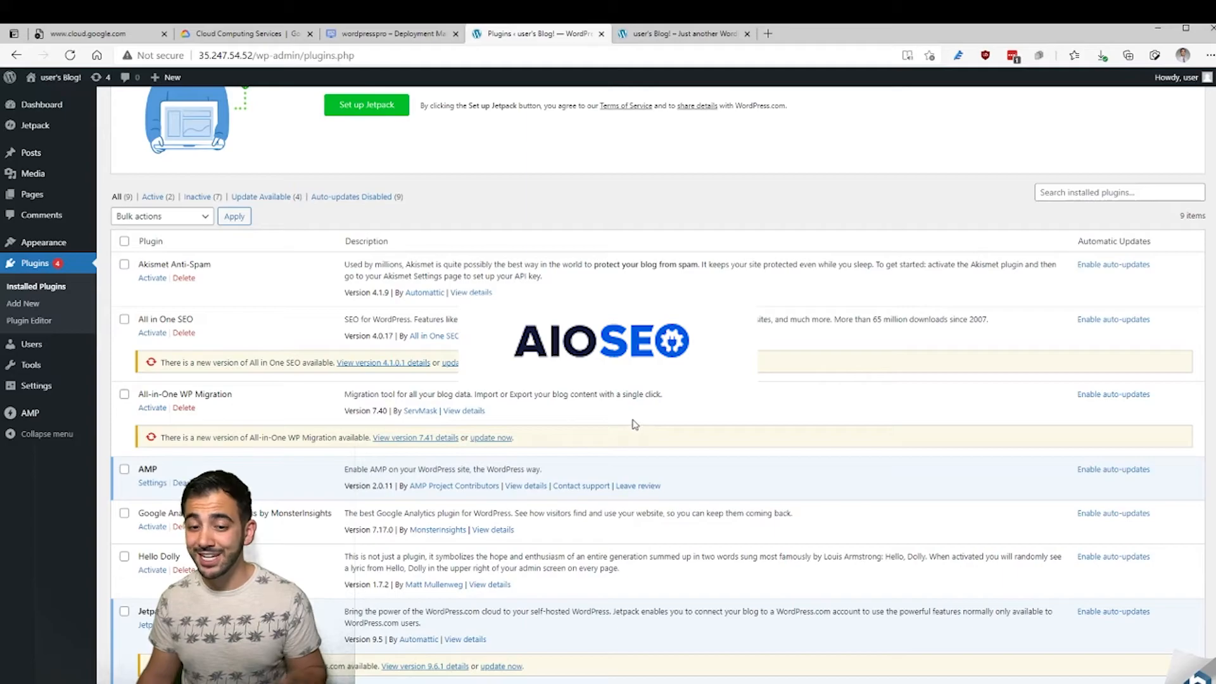
scroll(633, 426, "down", 2)
scroll(630, 433, "down", 2)
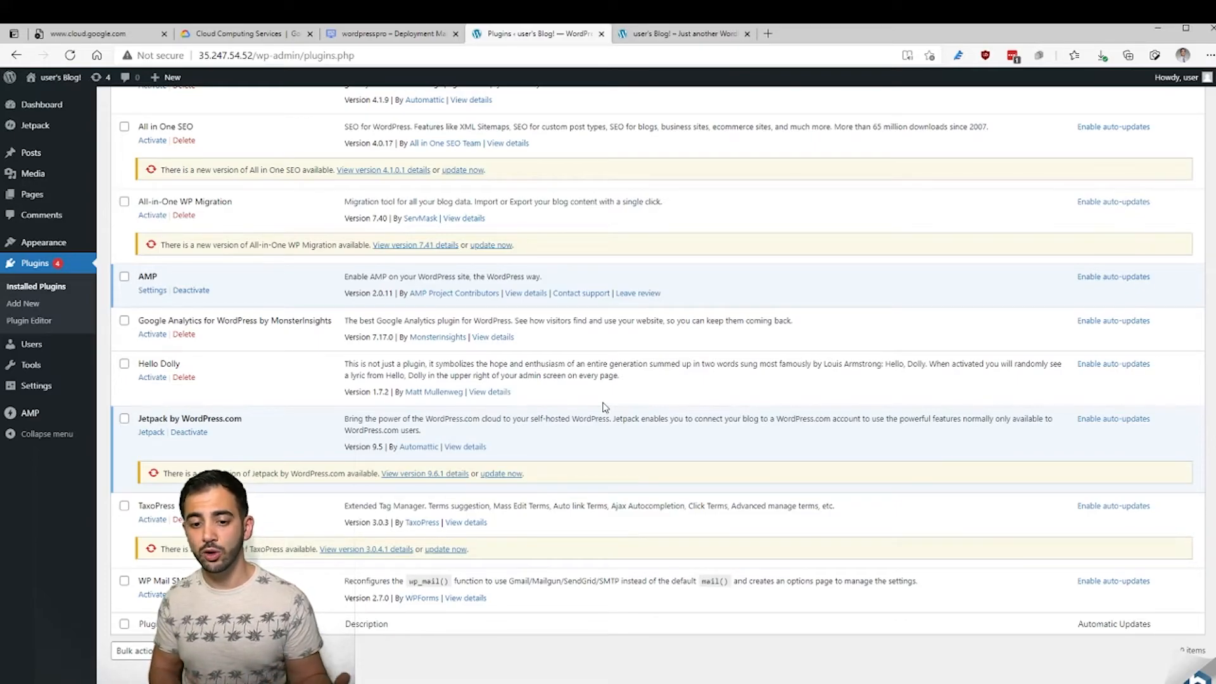
scroll(606, 405, "down", 1)
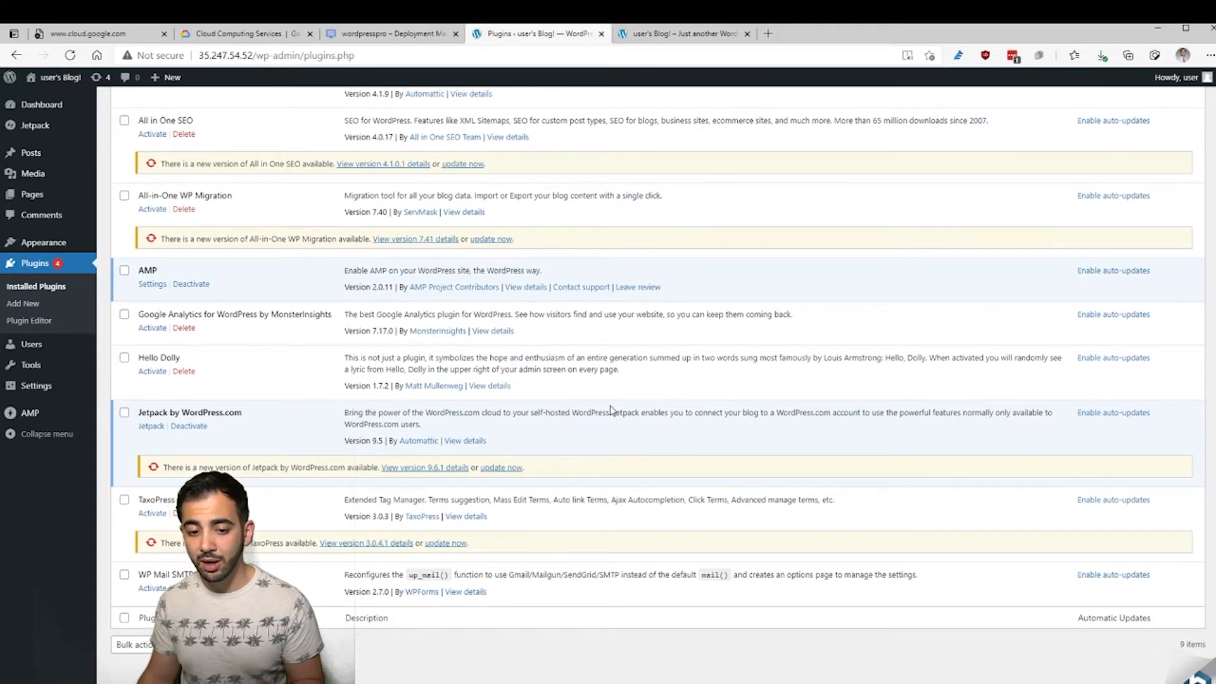